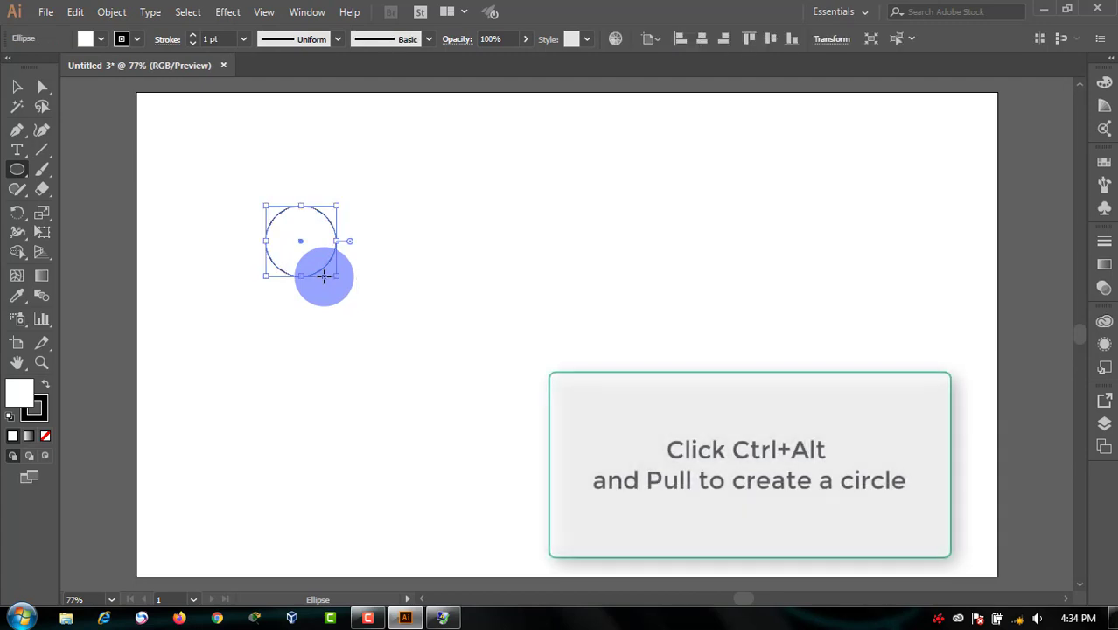
Cut away the right half of the circle using a rectangle and the Shape Builder tool, leaving only the left half-circle.
{"action": "key", "text": "v"}
{"action": "left_click", "coordinate": [407, 268]}
{"action": "key", "text": "m"}
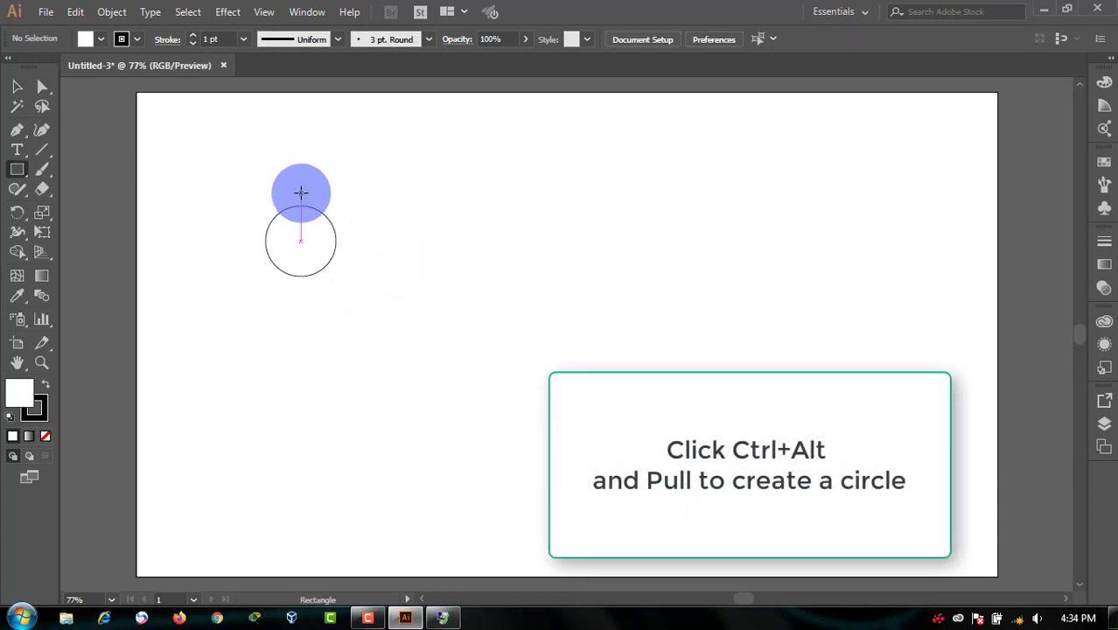
{"action": "left_click_drag", "start_coordinate": [301, 192], "coordinate": [355, 289]}
{"action": "left_click", "coordinate": [17, 251]}
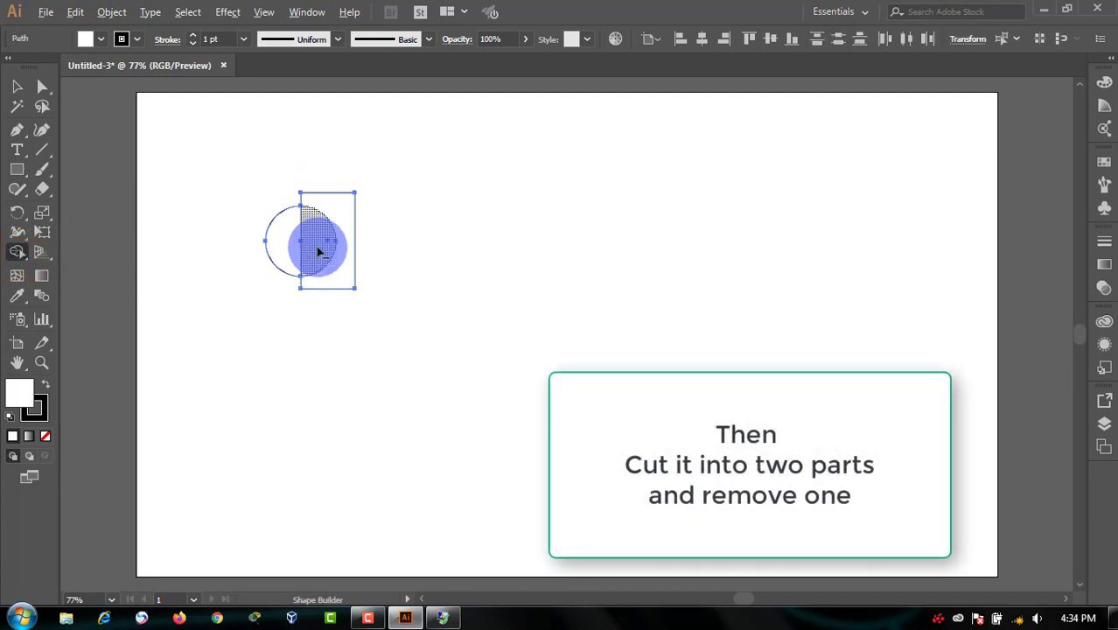
{"action": "left_click", "coordinate": [318, 251], "text": "alt"}
{"action": "left_click", "coordinate": [352, 245], "text": "alt"}
{"action": "left_click", "coordinate": [17, 86]}
{"action": "left_click", "coordinate": [159, 138]}
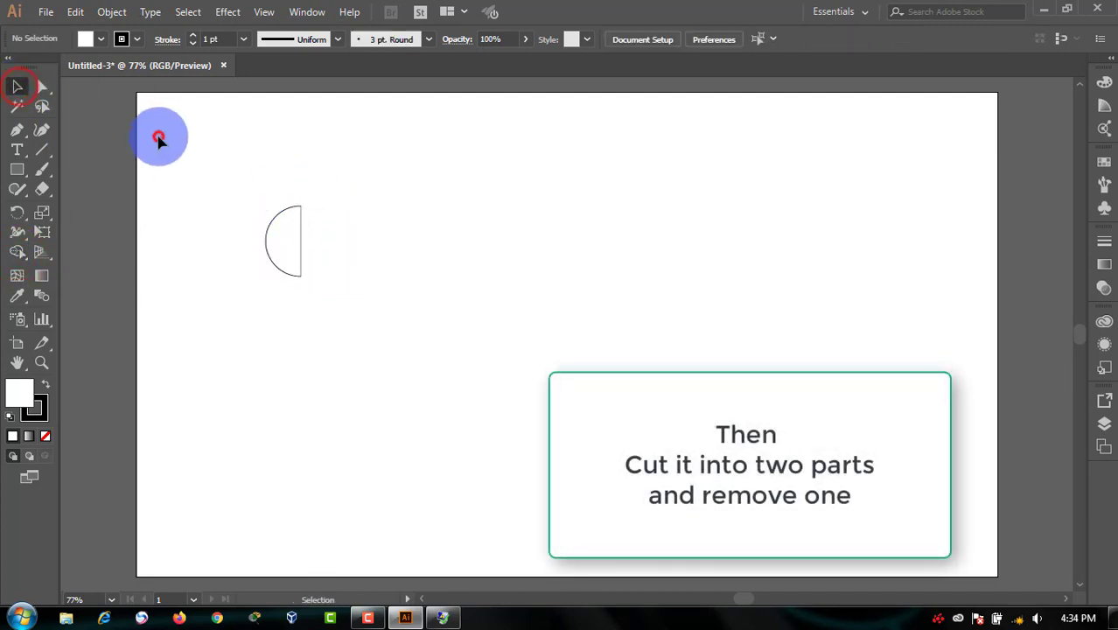
Revolve the half-circle 360° from its right edge into a plastic-shaded 3D sphere and adjust the blend steps.
{"action": "left_click_drag", "start_coordinate": [326, 235], "coordinate": [261, 227]}
{"action": "left_click", "coordinate": [342, 219]}
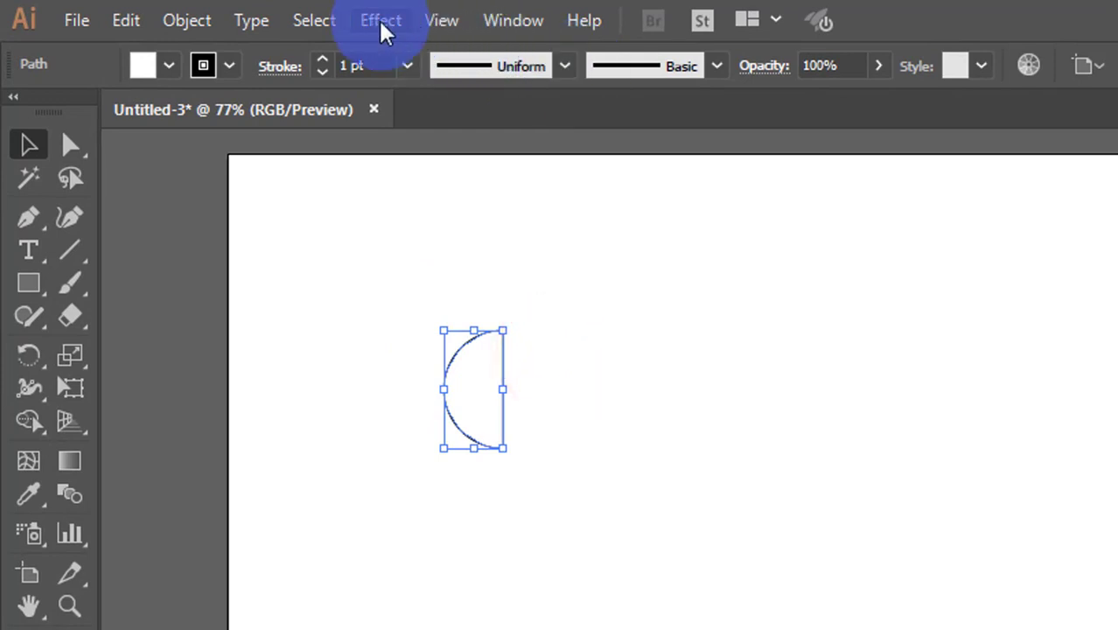
{"action": "left_click", "coordinate": [382, 24]}
{"action": "mouse_move", "coordinate": [465, 188]}
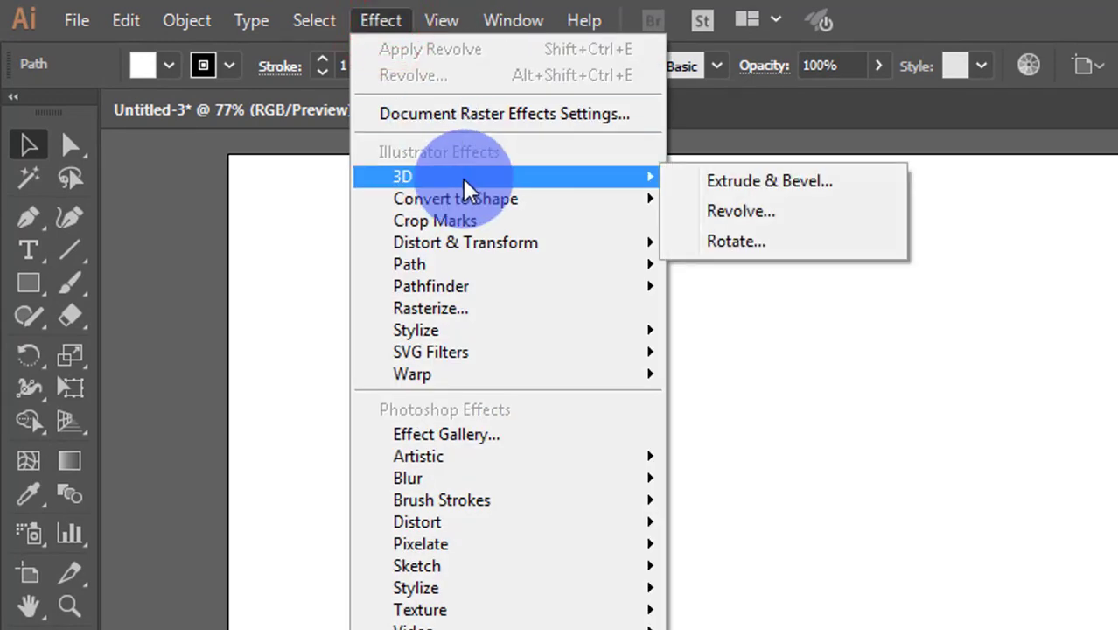
{"action": "left_click", "coordinate": [726, 221]}
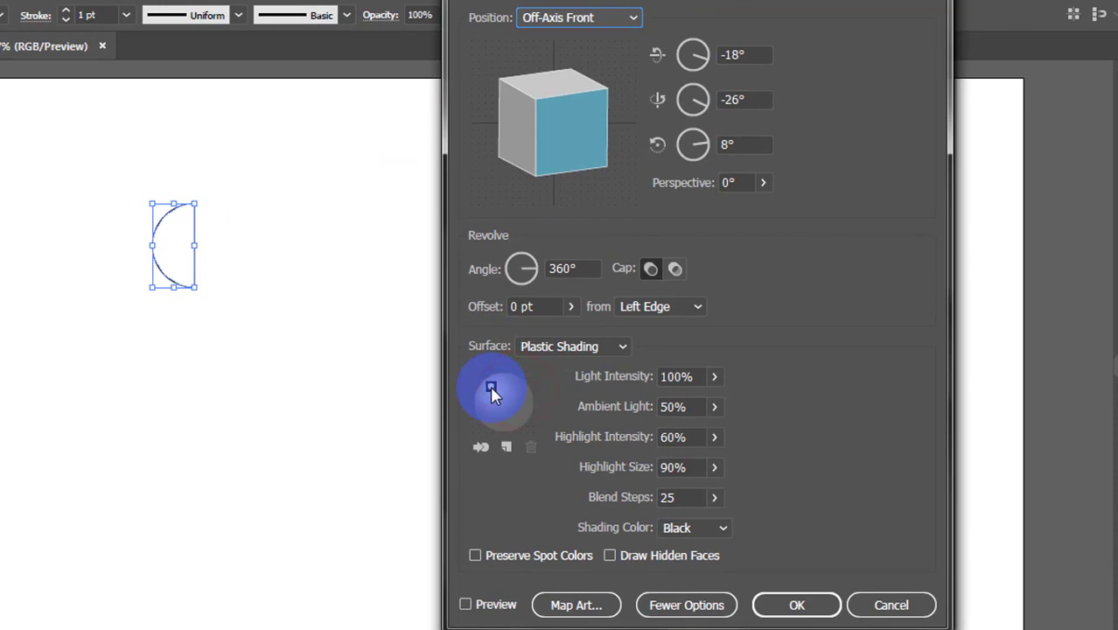
{"action": "left_click", "coordinate": [466, 605]}
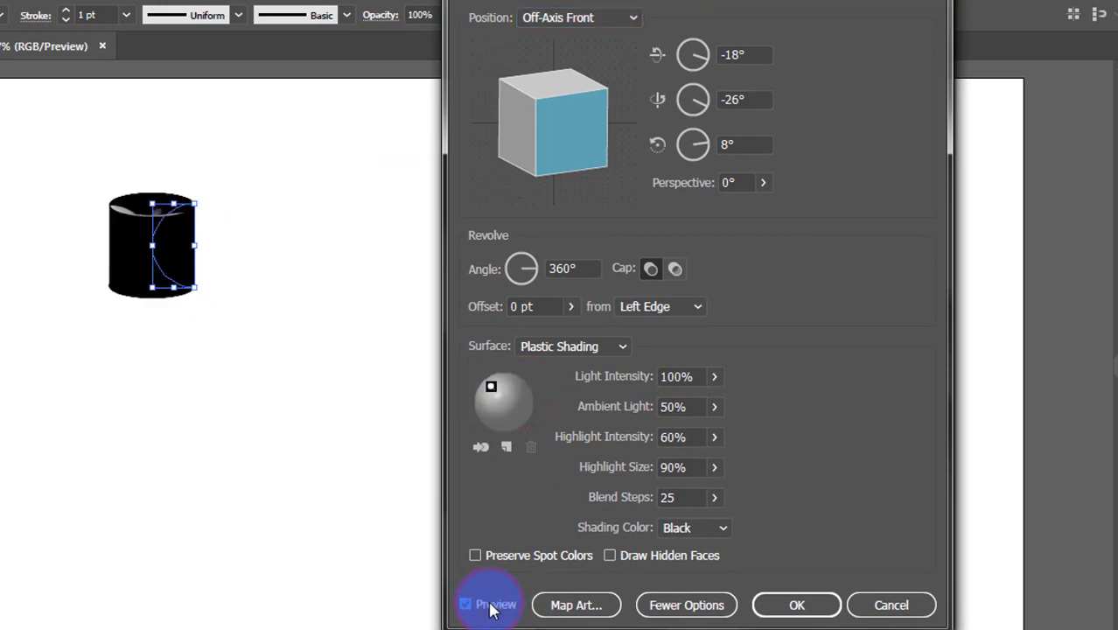
{"action": "left_click", "coordinate": [652, 315]}
{"action": "left_click", "coordinate": [668, 341]}
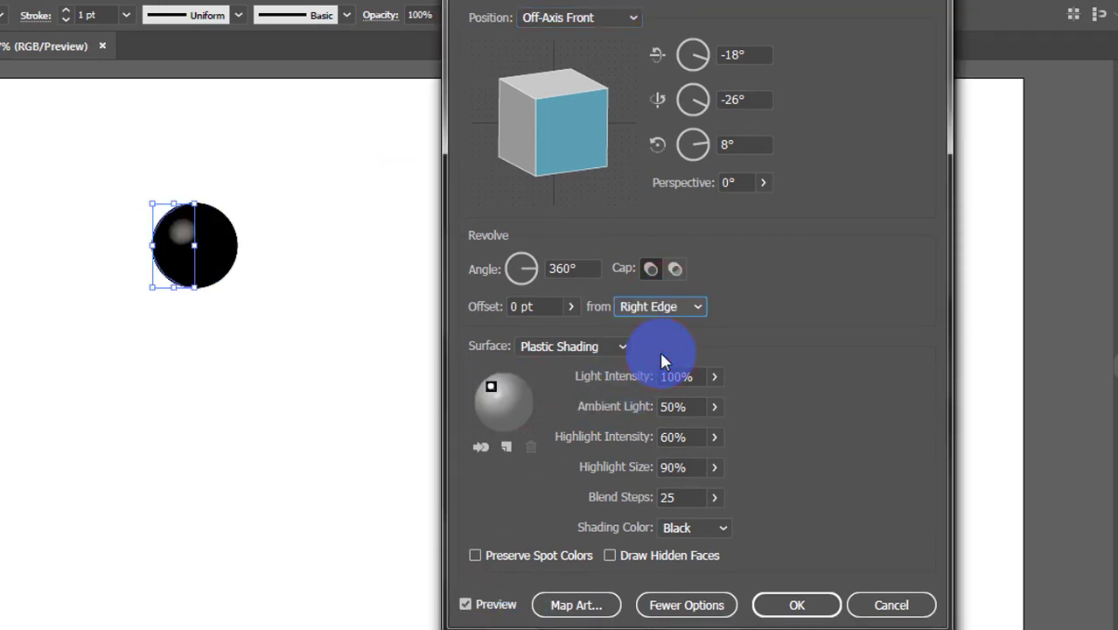
{"action": "left_click_drag", "start_coordinate": [684, 497], "coordinate": [652, 499]}
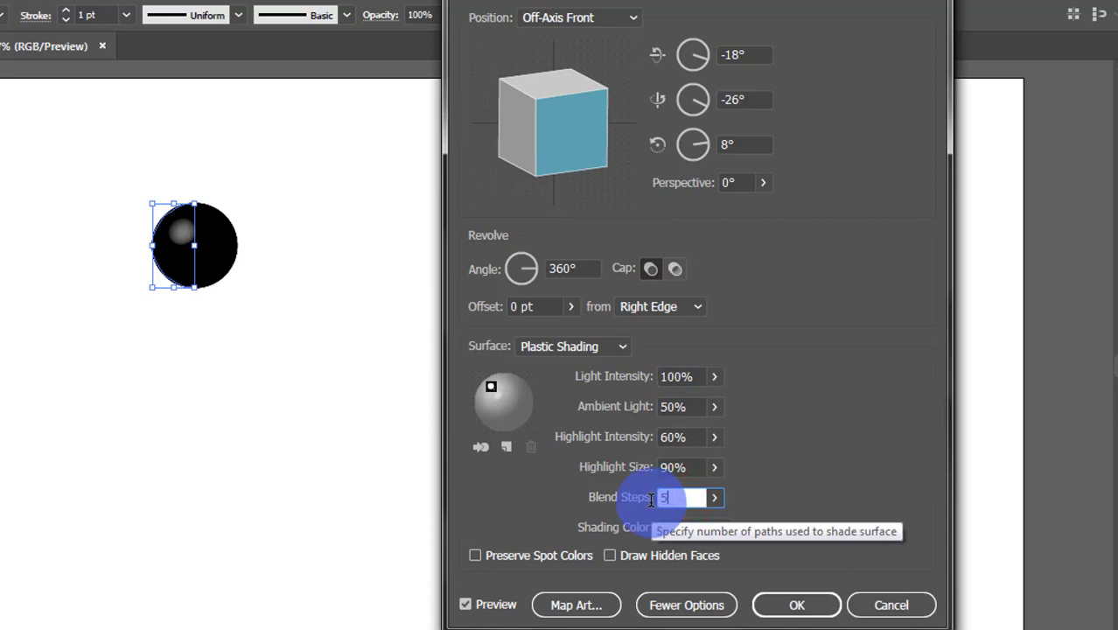
{"action": "left_click", "coordinate": [792, 604]}
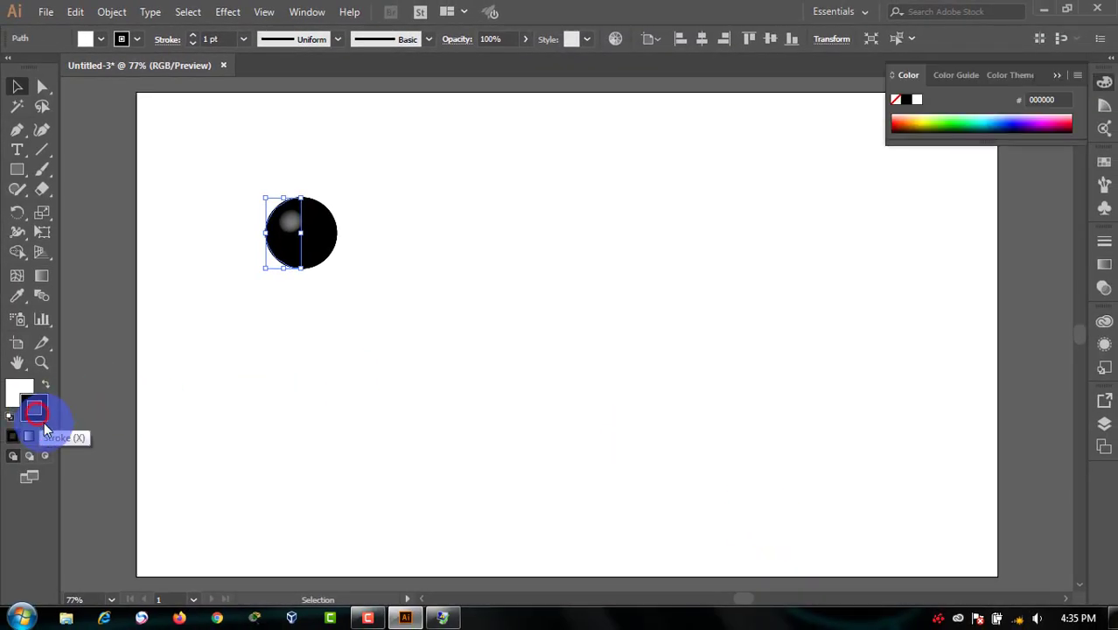
Remove the sphere's stroke and enlarge the color spectrum.
{"action": "left_click", "coordinate": [46, 436]}
{"action": "left_click", "coordinate": [17, 393]}
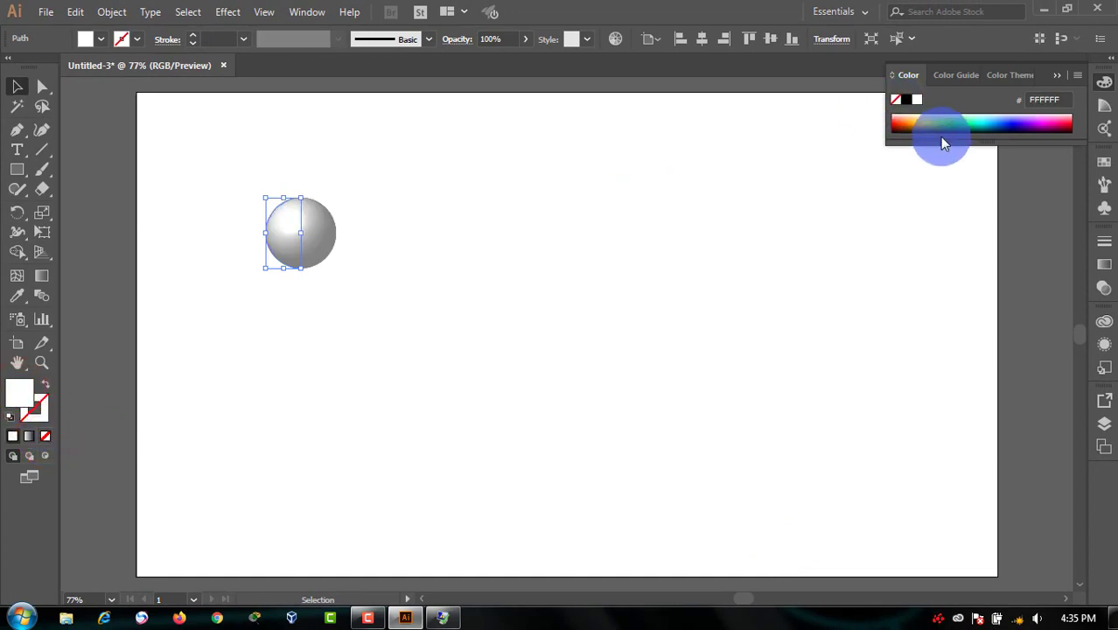
{"action": "left_click_drag", "start_coordinate": [941, 140], "coordinate": [932, 210]}
{"action": "left_click", "coordinate": [689, 253]}
Duplicate the sphere downward to build a vertical column of five touching balls.
{"action": "left_click_drag", "start_coordinate": [298, 233], "coordinate": [296, 296]}
{"action": "left_click", "coordinate": [391, 245]}
{"action": "left_click_drag", "start_coordinate": [367, 181], "coordinate": [295, 516]}
{"action": "left_click", "coordinate": [357, 381]}
{"action": "left_click", "coordinate": [372, 481]}
Duplicate balls rightward to add nested columns of four and three beside the five-ball column.
{"action": "left_click_drag", "start_coordinate": [357, 285], "coordinate": [280, 480]}
{"action": "left_click_drag", "start_coordinate": [298, 374], "coordinate": [368, 338]}
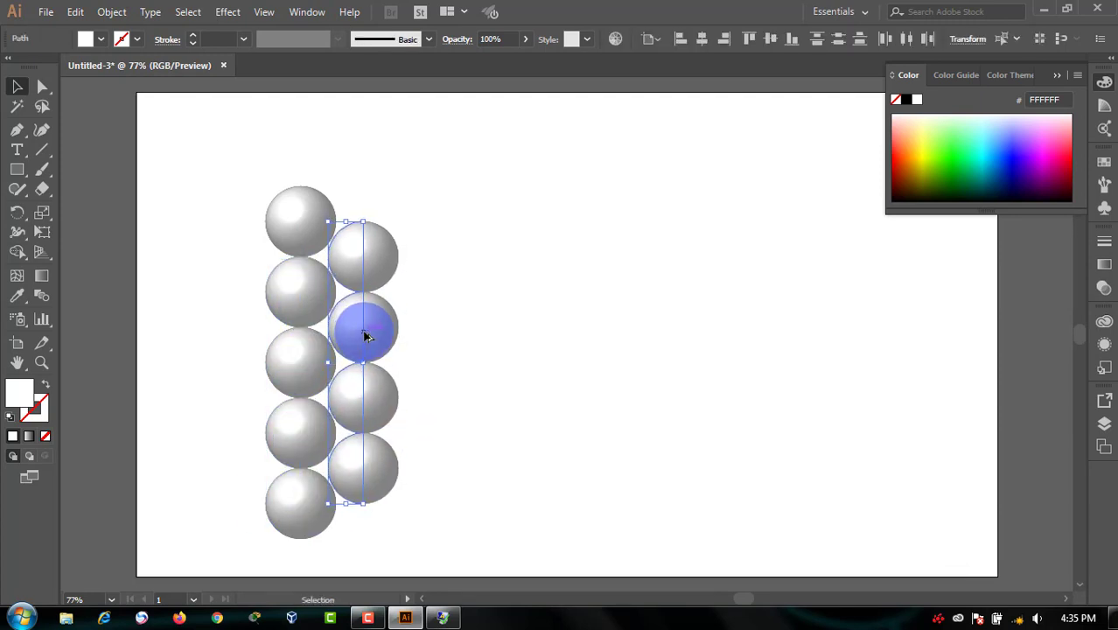
{"action": "left_click", "coordinate": [447, 319]}
{"action": "left_click_drag", "start_coordinate": [430, 467], "coordinate": [355, 324]}
{"action": "left_click_drag", "start_coordinate": [352, 332], "coordinate": [417, 300]}
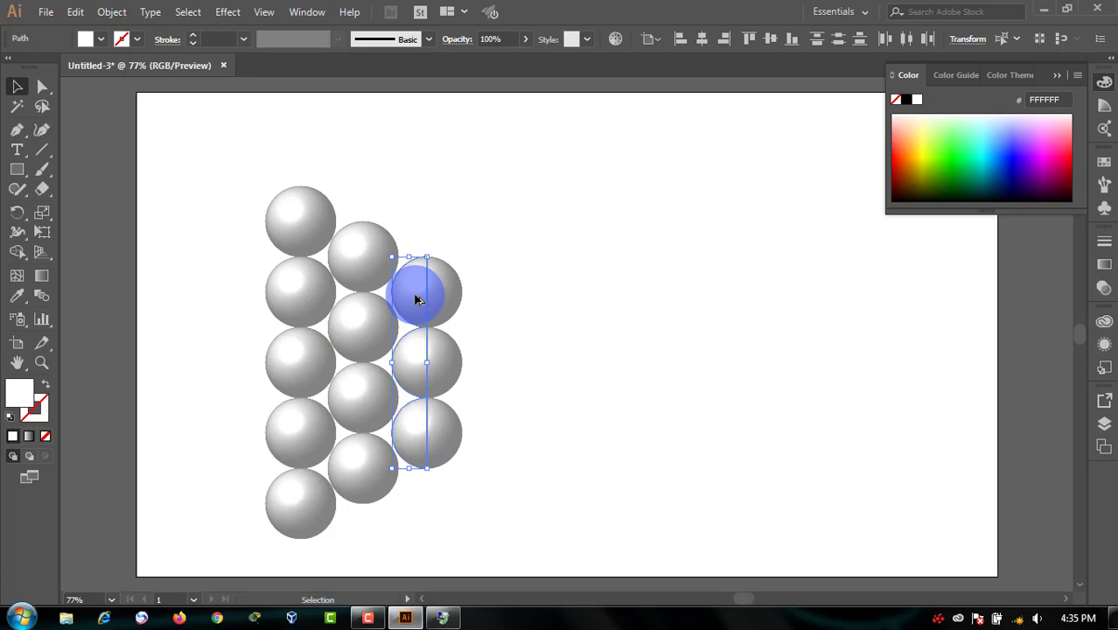
Complete the triangular rack by duplicating balls into a column of two and a single tip ball.
{"action": "left_click", "coordinate": [498, 320]}
{"action": "left_click_drag", "start_coordinate": [502, 435], "coordinate": [488, 320]}
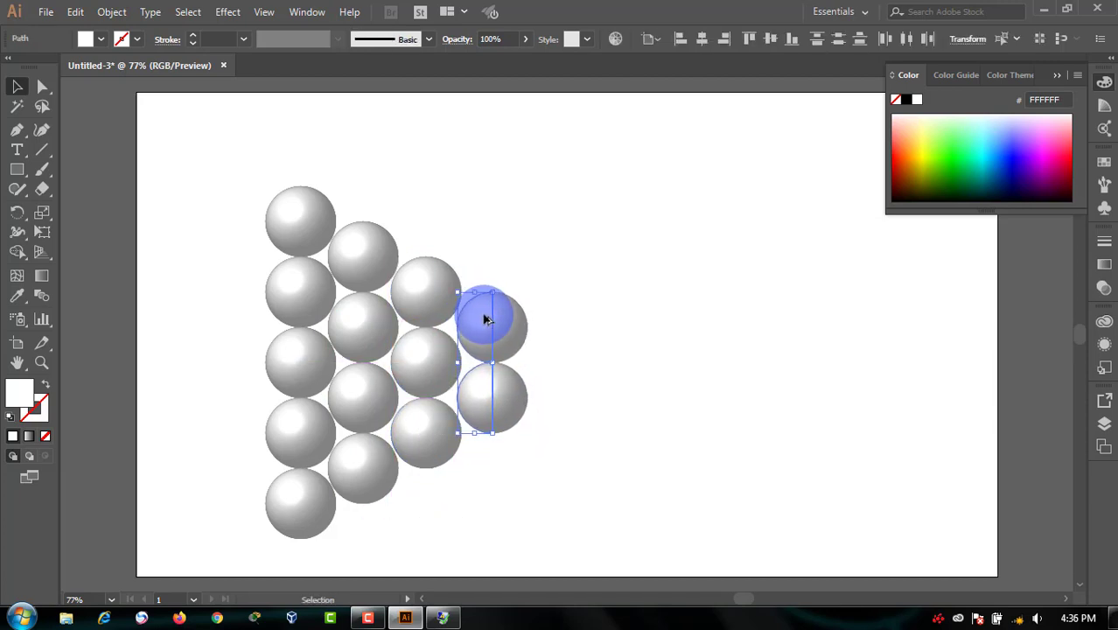
{"action": "left_click", "coordinate": [595, 355]}
{"action": "left_click_drag", "start_coordinate": [480, 392], "coordinate": [544, 364]}
{"action": "left_click", "coordinate": [630, 264]}
Scale the whole triangular rack down and move it up and to the left on the artboard.
{"action": "left_click_drag", "start_coordinate": [589, 167], "coordinate": [264, 517]}
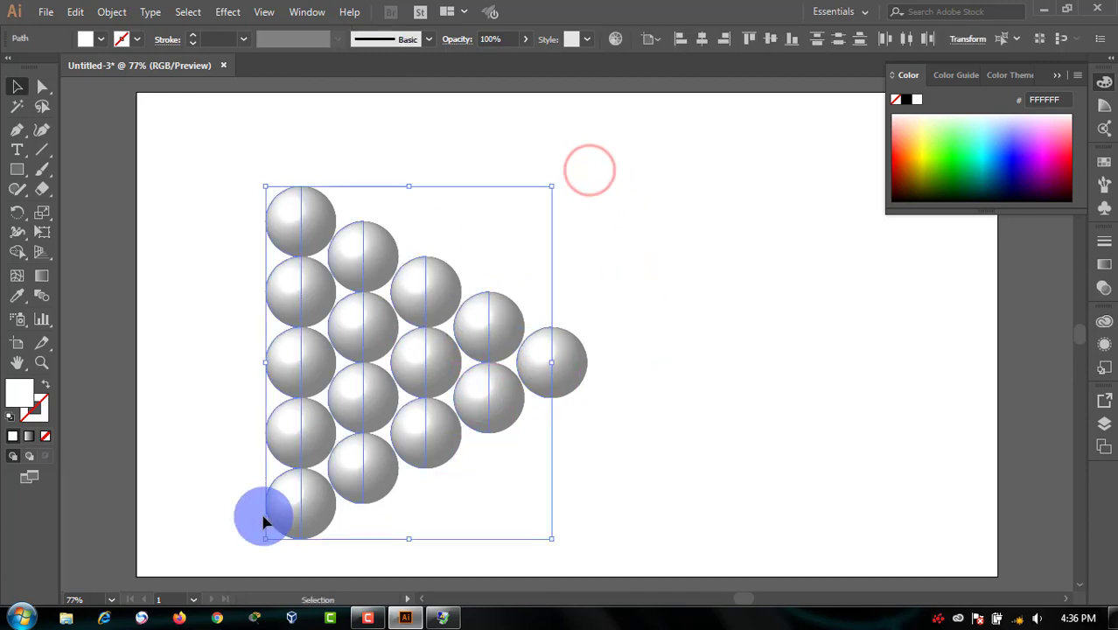
{"action": "left_click_drag", "start_coordinate": [551, 190], "coordinate": [513, 240]}
{"action": "left_click_drag", "start_coordinate": [429, 350], "coordinate": [376, 299]}
Place a copy of the rack's tip ball near the artboard's right edge and fill it with light gray EAEAEA.
{"action": "left_click", "coordinate": [547, 284]}
{"action": "left_click_drag", "start_coordinate": [453, 312], "coordinate": [842, 302]}
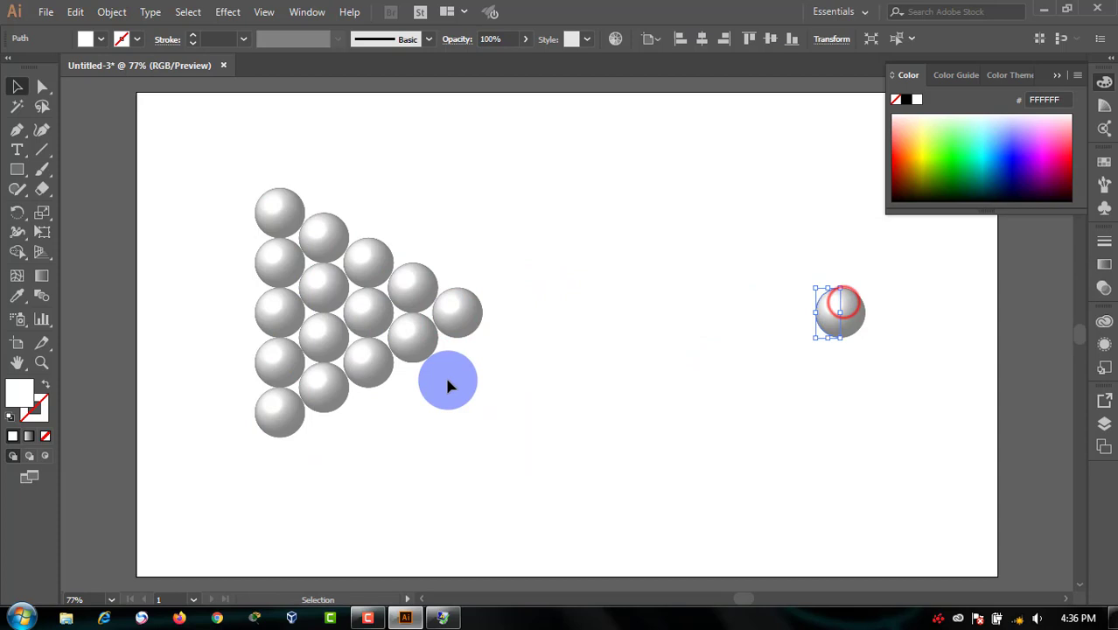
{"action": "double_click", "coordinate": [24, 404]}
{"action": "left_click_drag", "start_coordinate": [399, 250], "coordinate": [332, 242]}
{"action": "left_click", "coordinate": [711, 208]}
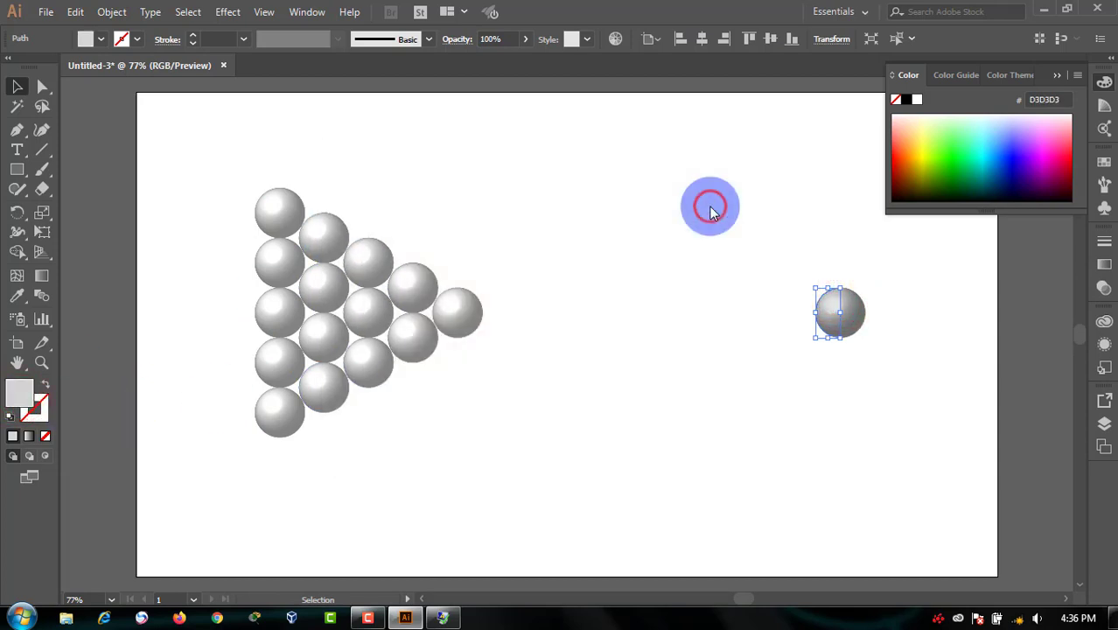
{"action": "double_click", "coordinate": [21, 395]}
{"action": "left_click_drag", "start_coordinate": [404, 237], "coordinate": [329, 217]}
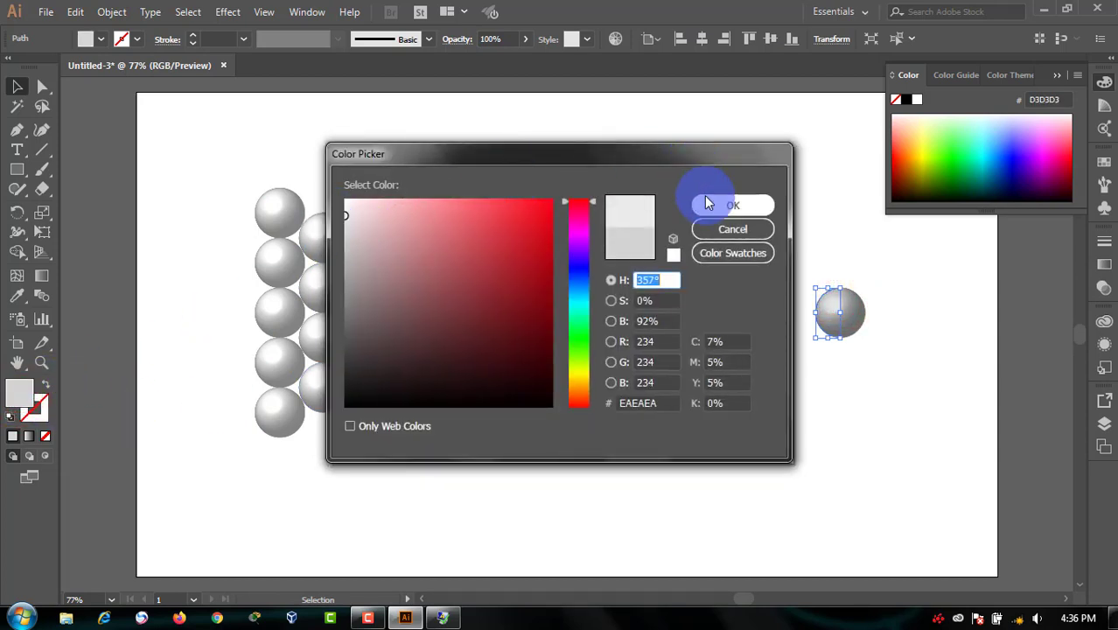
{"action": "left_click", "coordinate": [706, 199]}
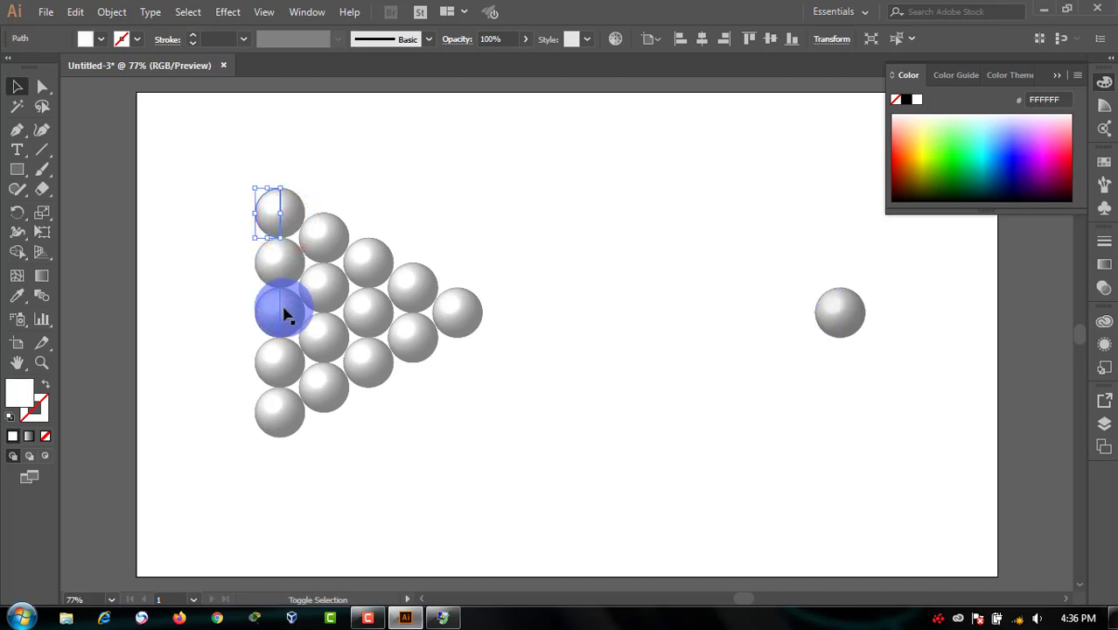
Select eight balls spread across the rack, including the tip and the back corners, and fill them with red D4002B.
{"action": "left_click", "coordinate": [323, 333], "text": "shift"}
{"action": "left_click", "coordinate": [281, 407], "text": "shift"}
{"action": "left_click", "coordinate": [367, 363], "text": "shift"}
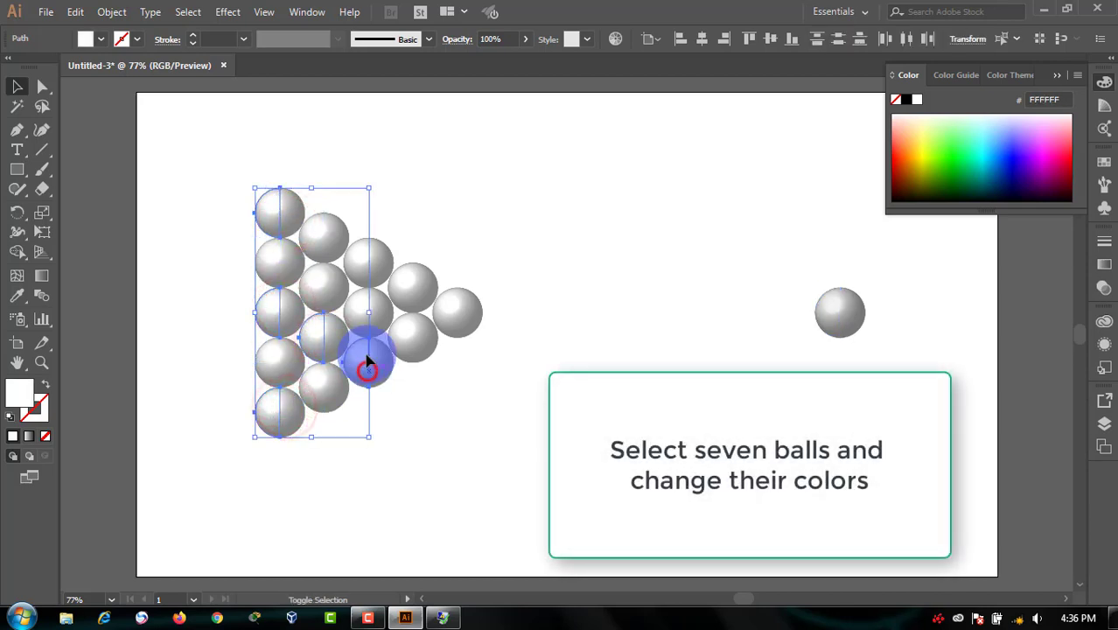
{"action": "left_click", "coordinate": [383, 259], "text": "shift"}
{"action": "left_click", "coordinate": [420, 283], "text": "shift"}
{"action": "left_click", "coordinate": [470, 322], "text": "shift"}
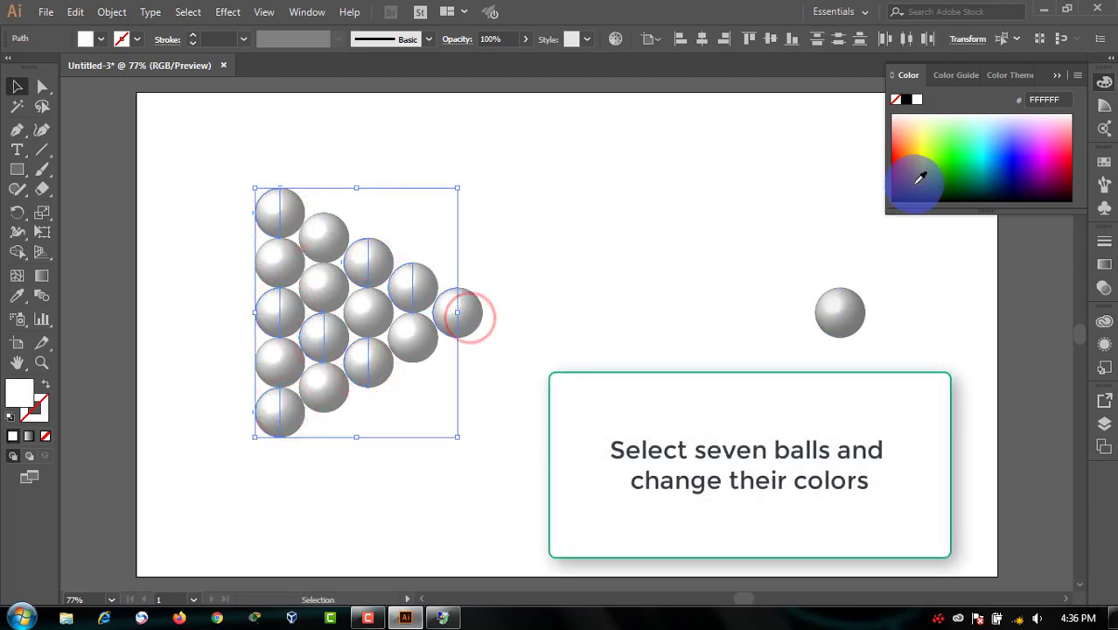
{"action": "left_click", "coordinate": [1070, 157]}
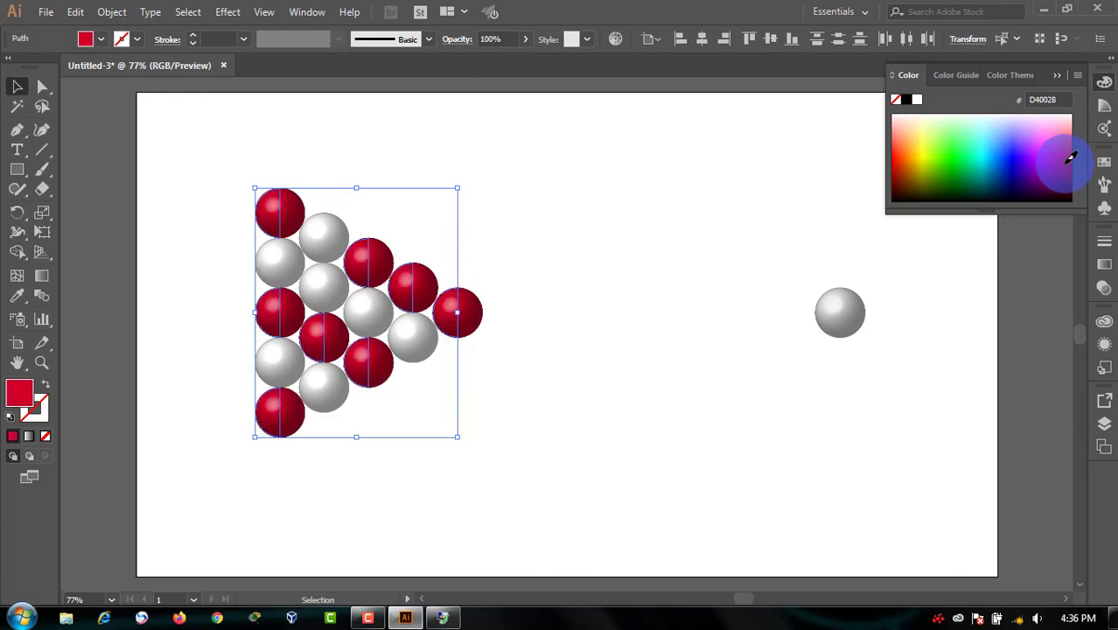
{"action": "left_click", "coordinate": [182, 304]}
Select five of the remaining white balls, leaving out the middle one, and fill them with green 00925E.
{"action": "left_click", "coordinate": [271, 260]}
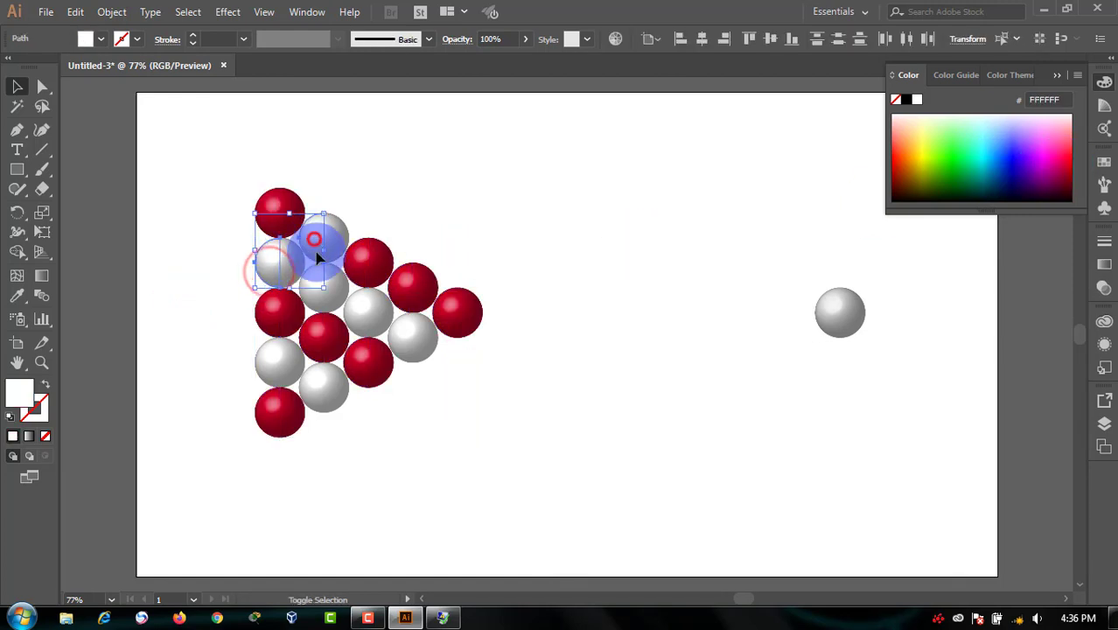
{"action": "left_click", "coordinate": [320, 240], "text": "shift"}
{"action": "left_click", "coordinate": [317, 276], "text": "shift"}
{"action": "left_click", "coordinate": [285, 357], "text": "shift"}
{"action": "left_click", "coordinate": [409, 350], "text": "shift"}
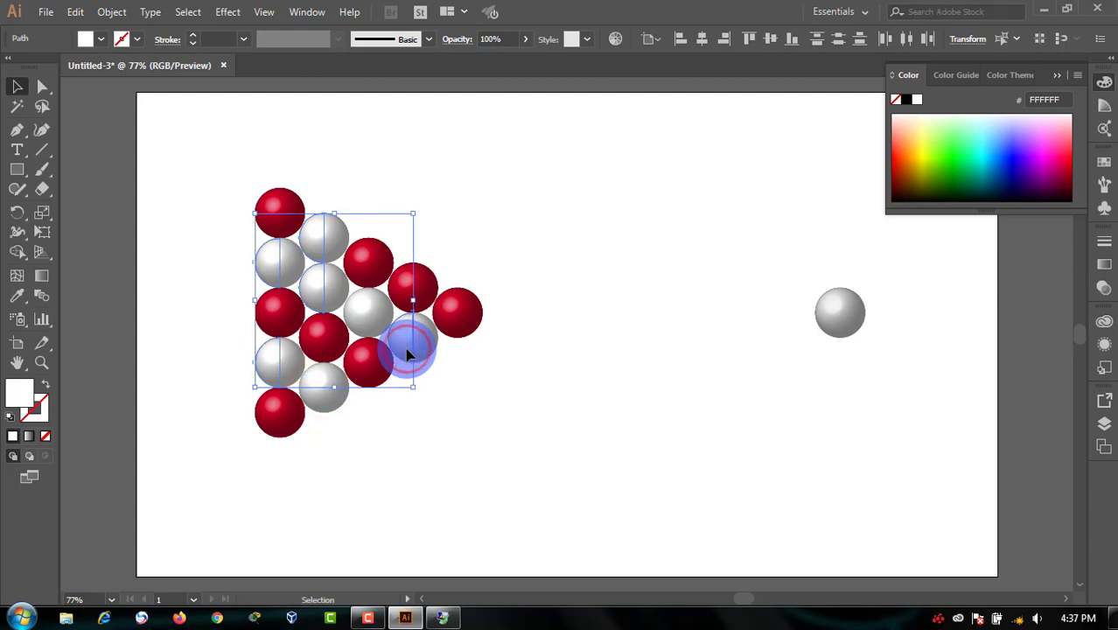
{"action": "left_click", "coordinate": [972, 169]}
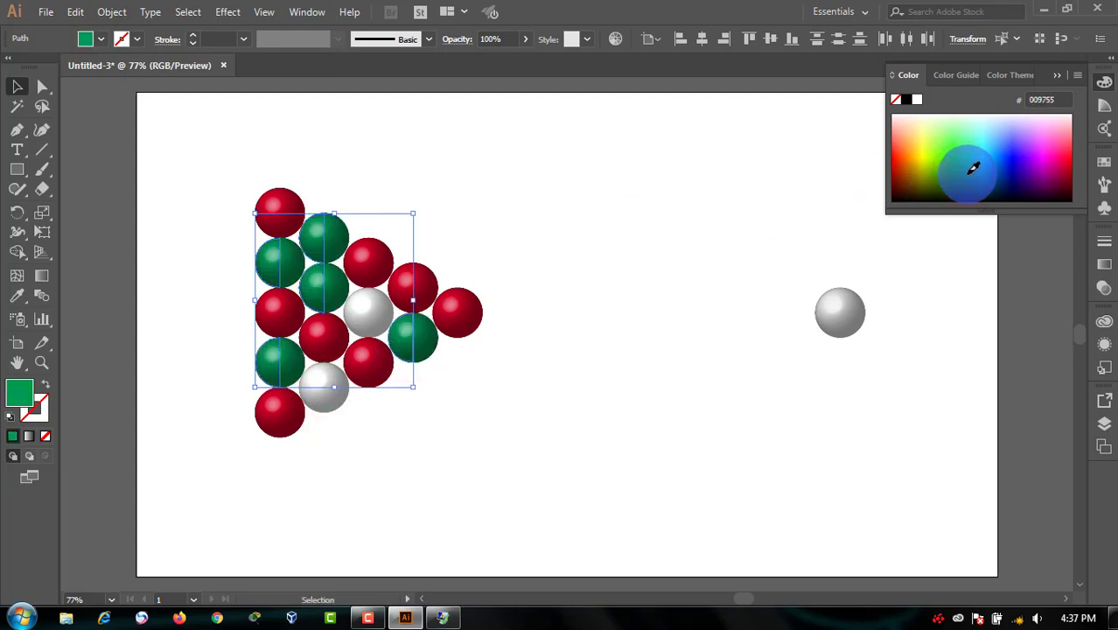
Sample the green fill onto the remaining white ball in the rack's second column.
{"action": "left_click", "coordinate": [340, 398]}
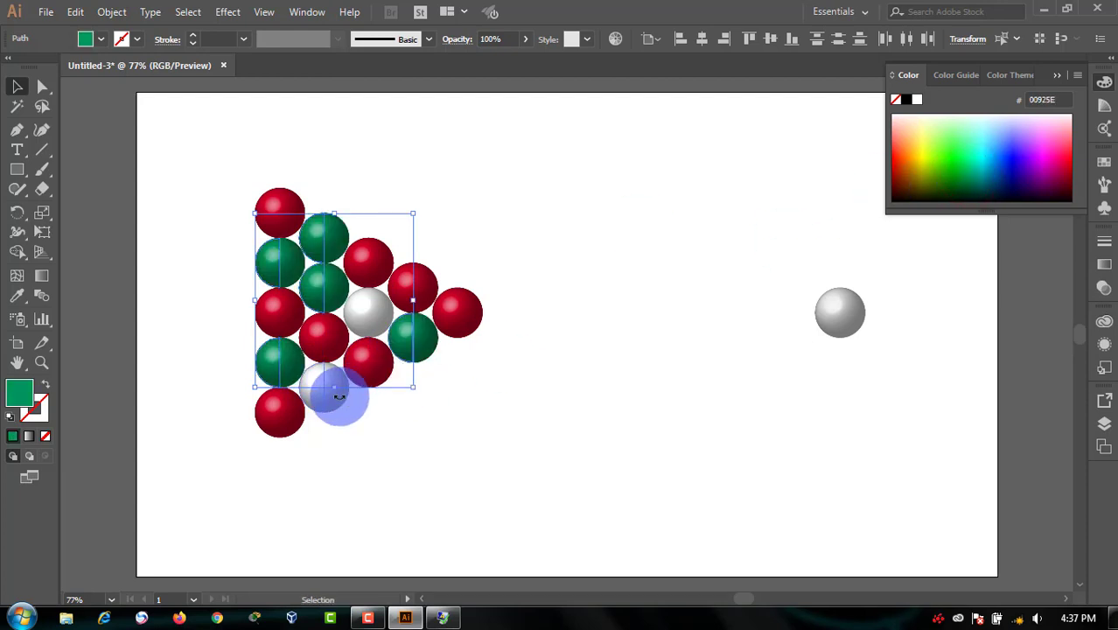
{"action": "left_click", "coordinate": [320, 393]}
{"action": "left_click", "coordinate": [411, 350], "text": "shift"}
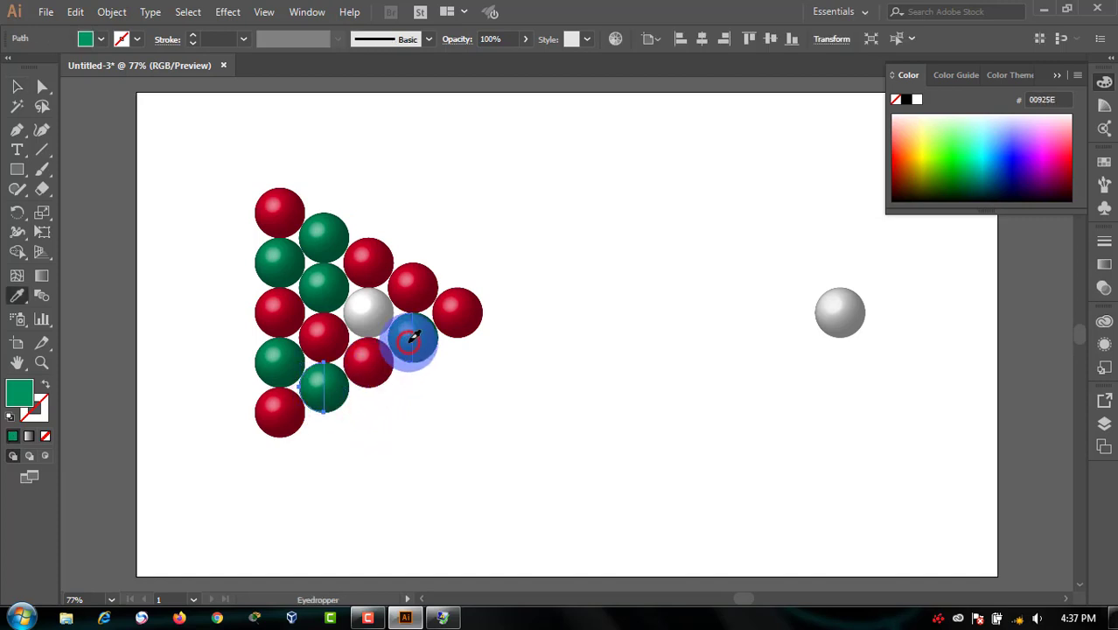
{"action": "key", "text": "v"}
{"action": "left_click", "coordinate": [530, 275]}
Fill the white ball in the middle of the rack with black 000000.
{"action": "left_click", "coordinate": [369, 312]}
{"action": "left_click", "coordinate": [910, 102]}
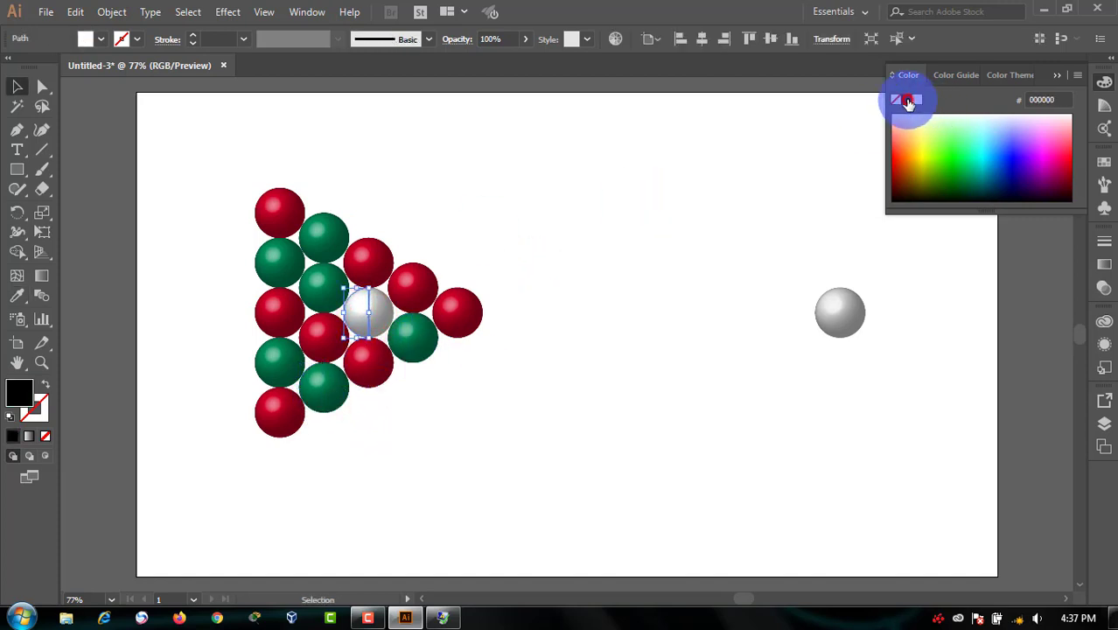
{"action": "left_click", "coordinate": [593, 271]}
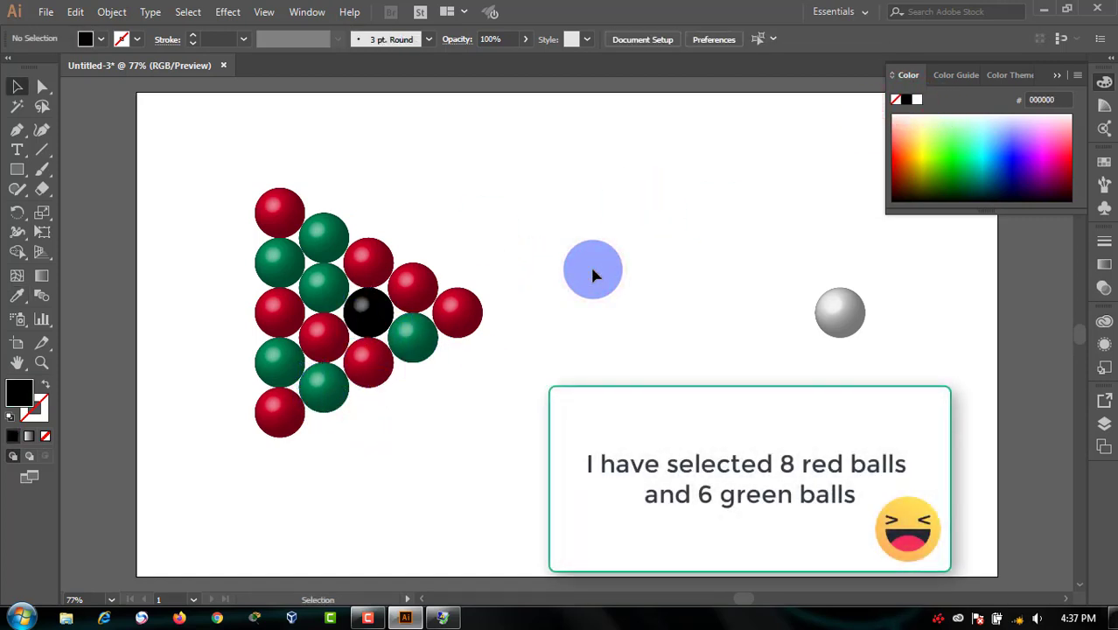
Draw a circle between the rack and the single gray ball, and add an enlarged number 8 inside it.
{"action": "key", "text": "l"}
{"action": "left_click_drag", "start_coordinate": [618, 313], "coordinate": [658, 353]}
{"action": "key", "text": "t"}
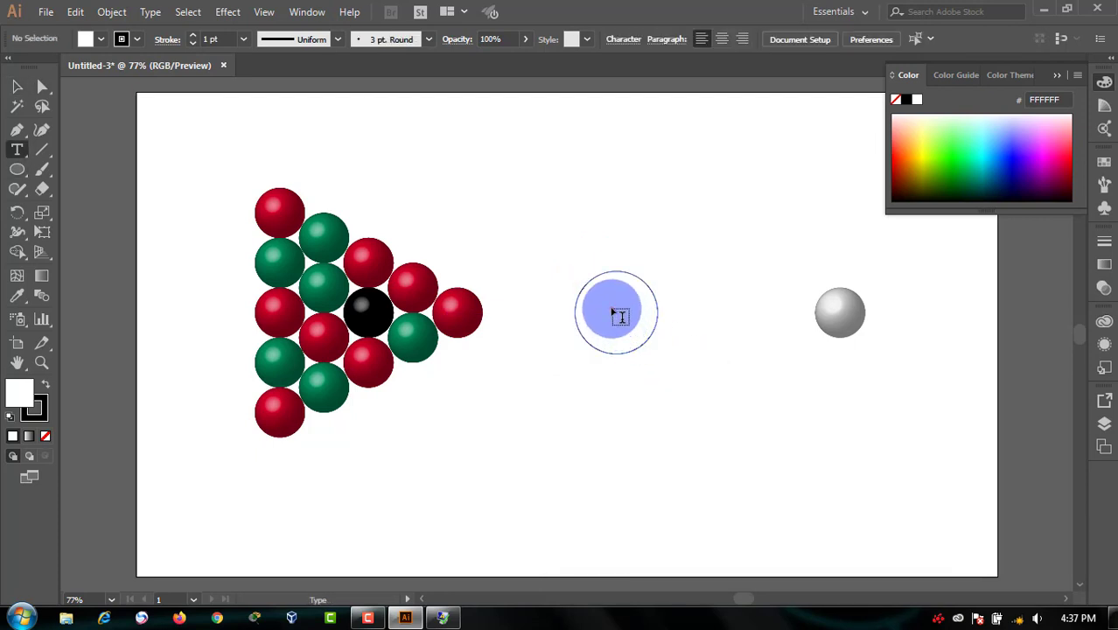
{"action": "left_click", "coordinate": [613, 310]}
{"action": "type", "text": "8"}
{"action": "key", "text": "Escape"}
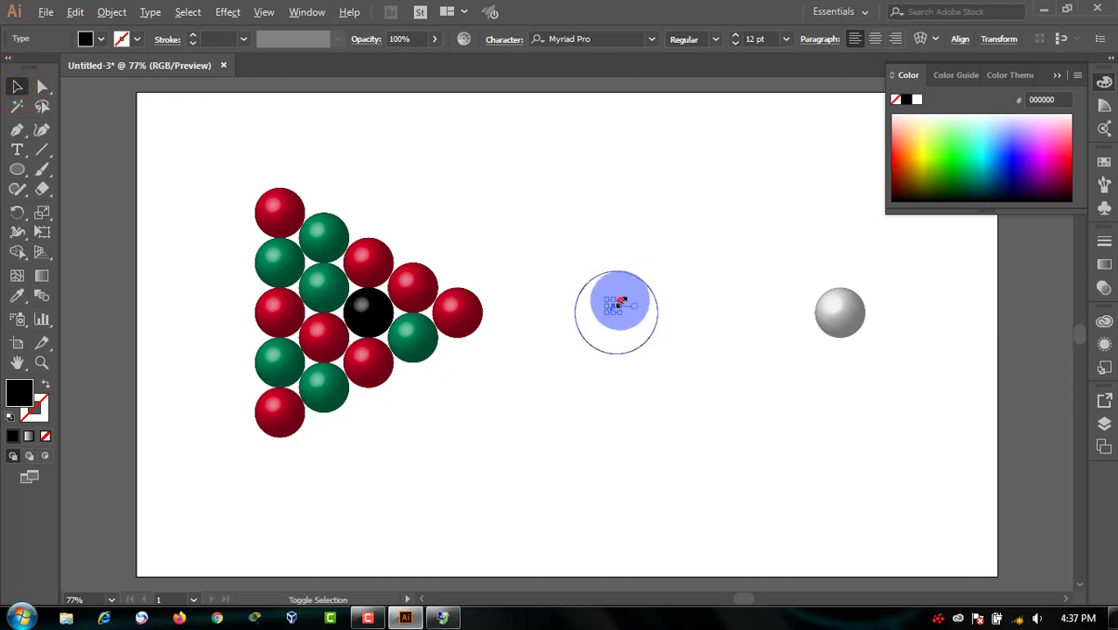
{"action": "left_click_drag", "start_coordinate": [617, 303], "coordinate": [605, 330]}
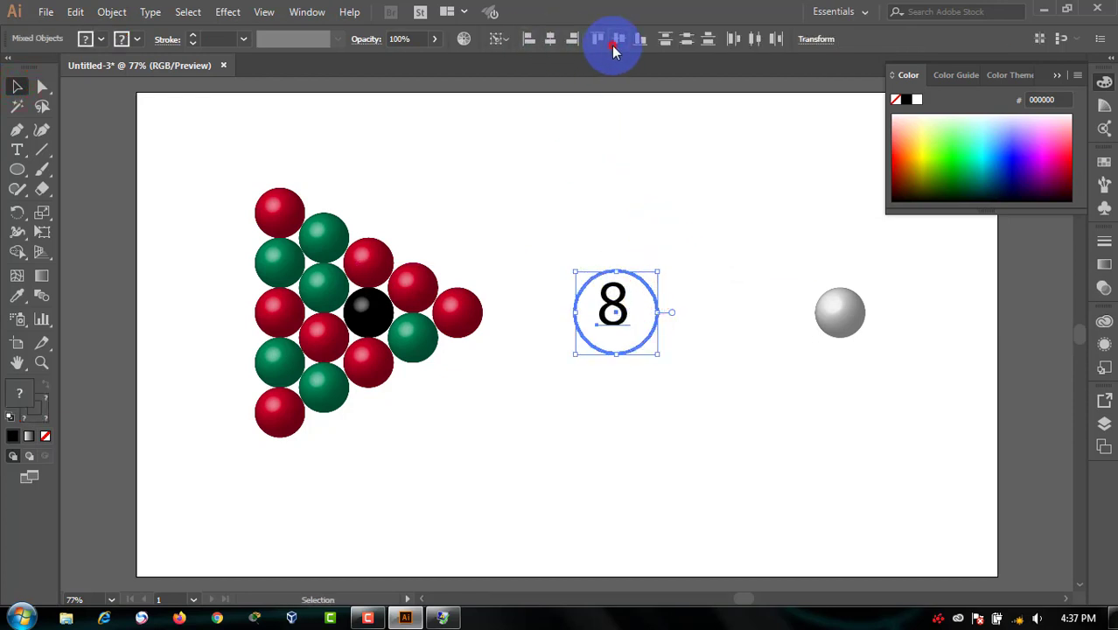
Center the number 8 inside the circle and enlarge it slightly.
{"action": "left_click", "coordinate": [661, 280]}
{"action": "left_click", "coordinate": [615, 303]}
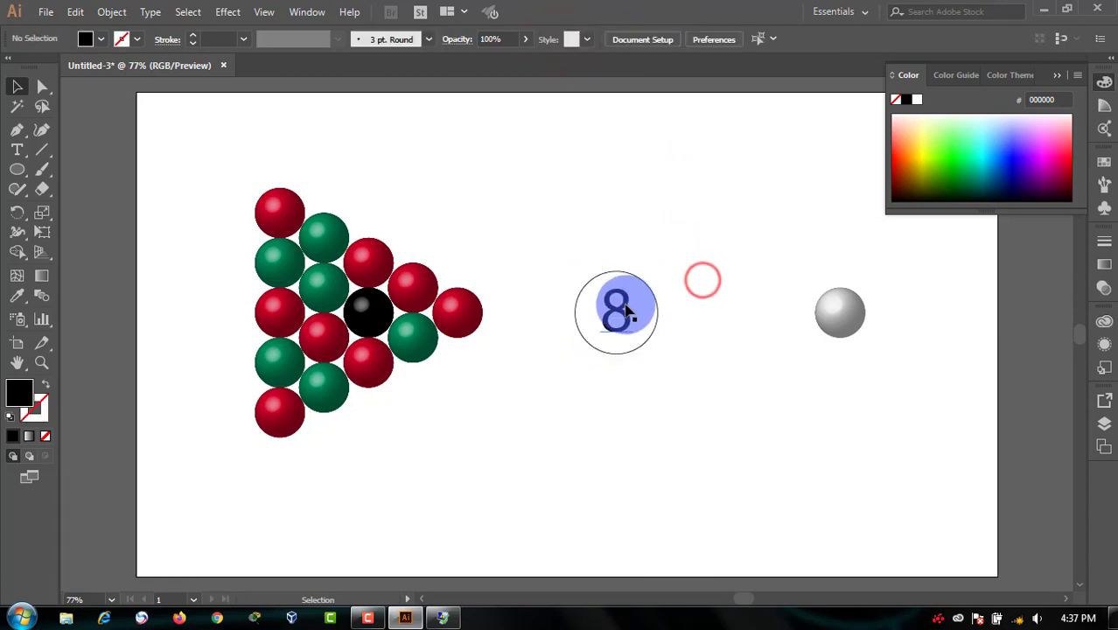
{"action": "left_click_drag", "start_coordinate": [637, 280], "coordinate": [641, 265]}
{"action": "left_click", "coordinate": [684, 260]}
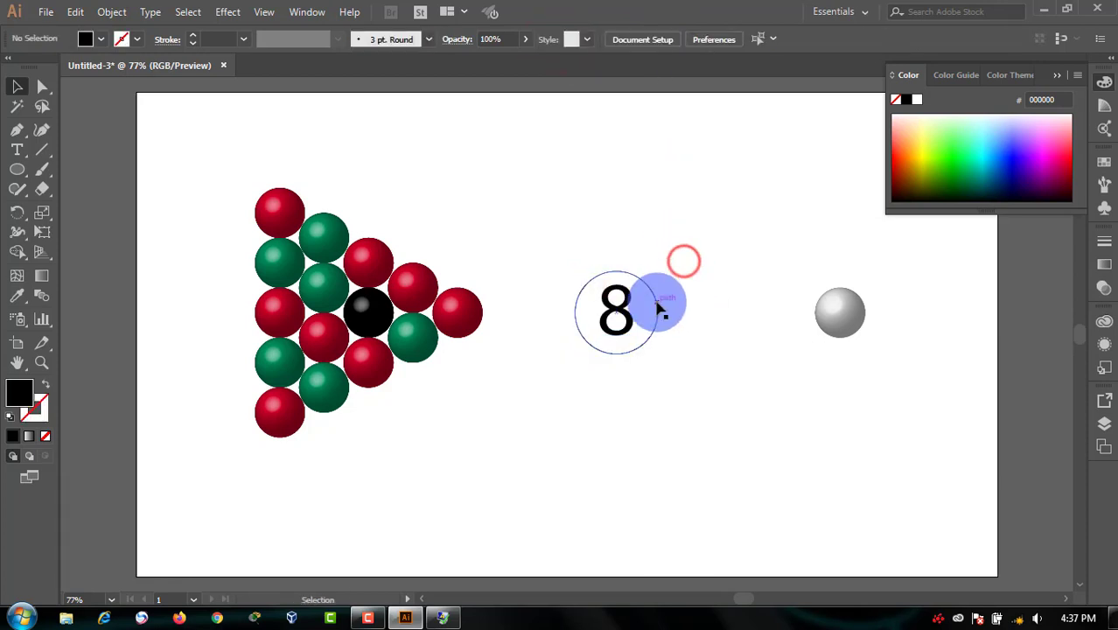
Remove the stroke from the circle around the number 8 and fill it with white FFFFFF.
{"action": "left_click", "coordinate": [657, 306]}
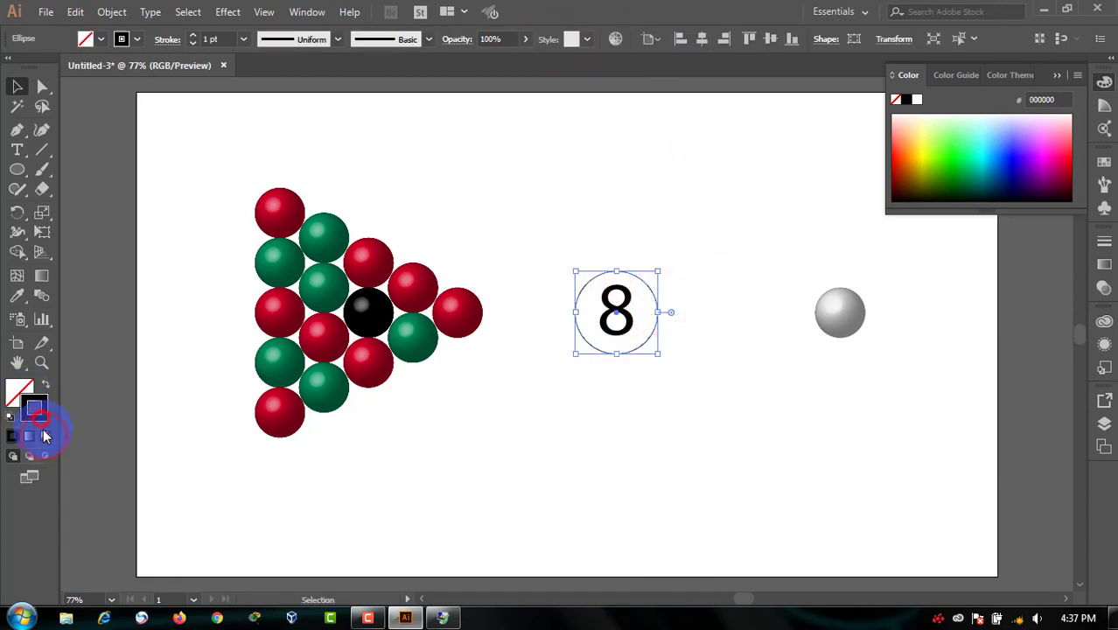
{"action": "left_click", "coordinate": [900, 102]}
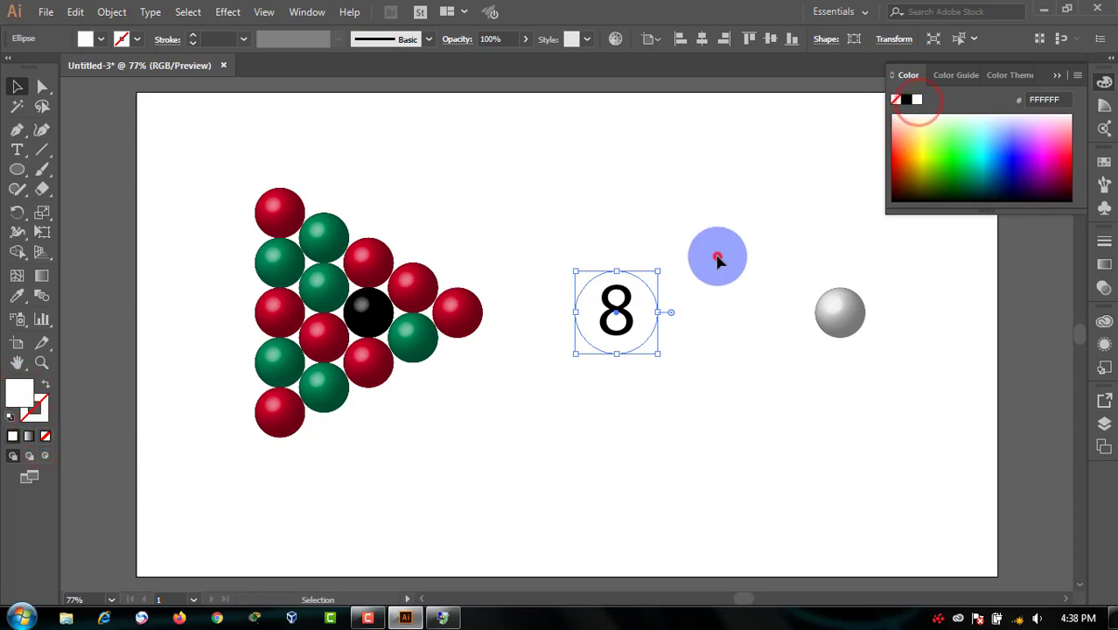
{"action": "left_click", "coordinate": [731, 258]}
Expand the number 8 text into an editable vector shape.
{"action": "left_click", "coordinate": [637, 312]}
{"action": "left_click", "coordinate": [147, 25]}
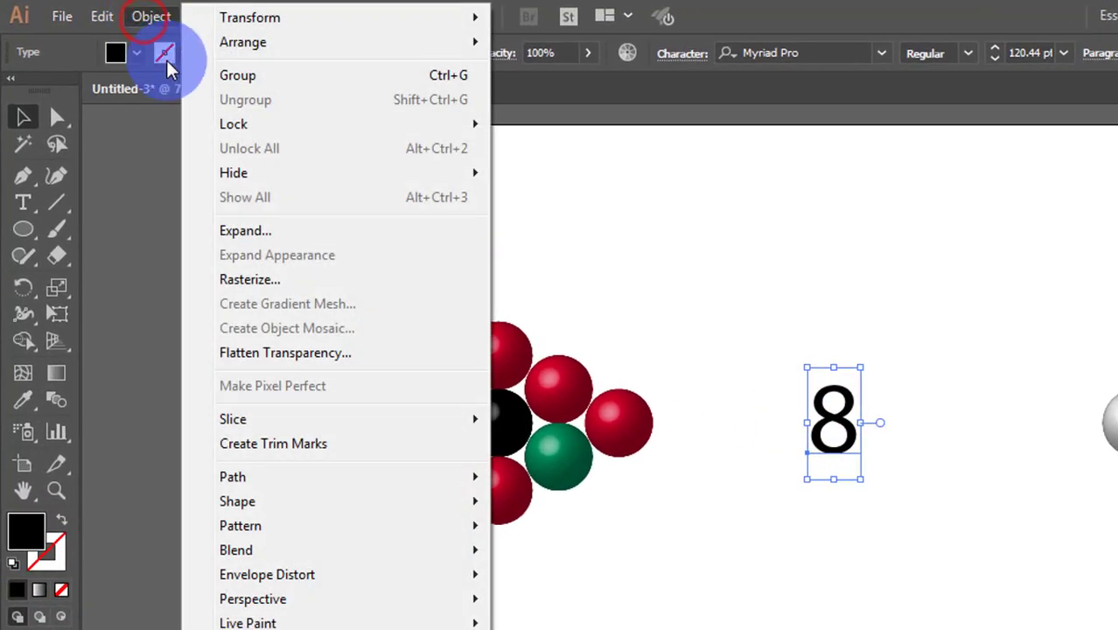
{"action": "left_click", "coordinate": [237, 233]}
{"action": "left_click", "coordinate": [716, 543]}
{"action": "left_click", "coordinate": [140, 19]}
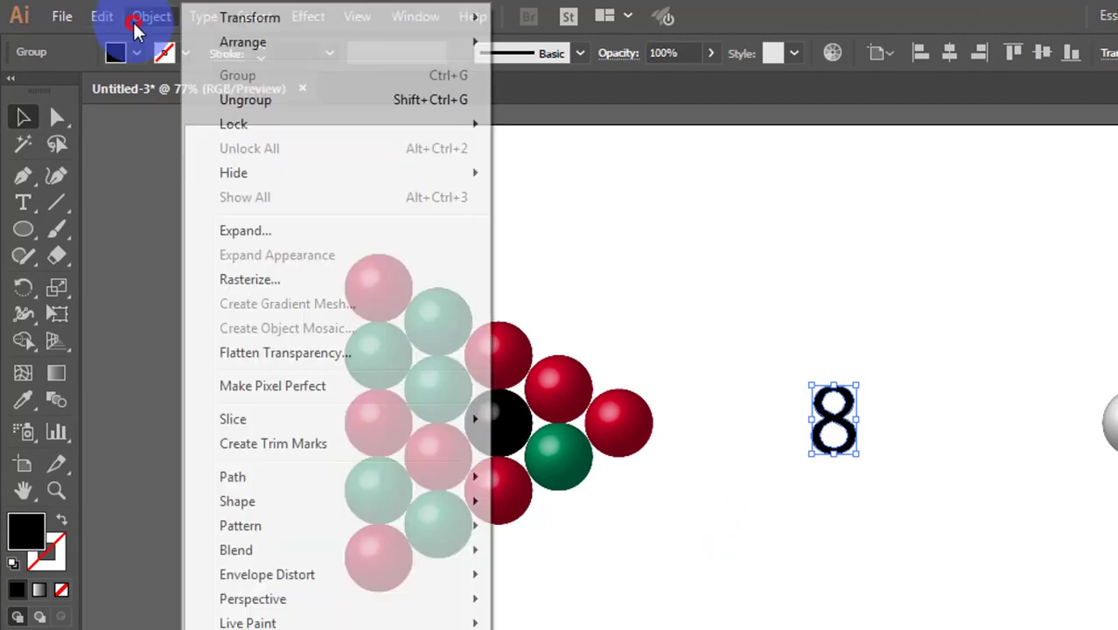
{"action": "left_click", "coordinate": [249, 235]}
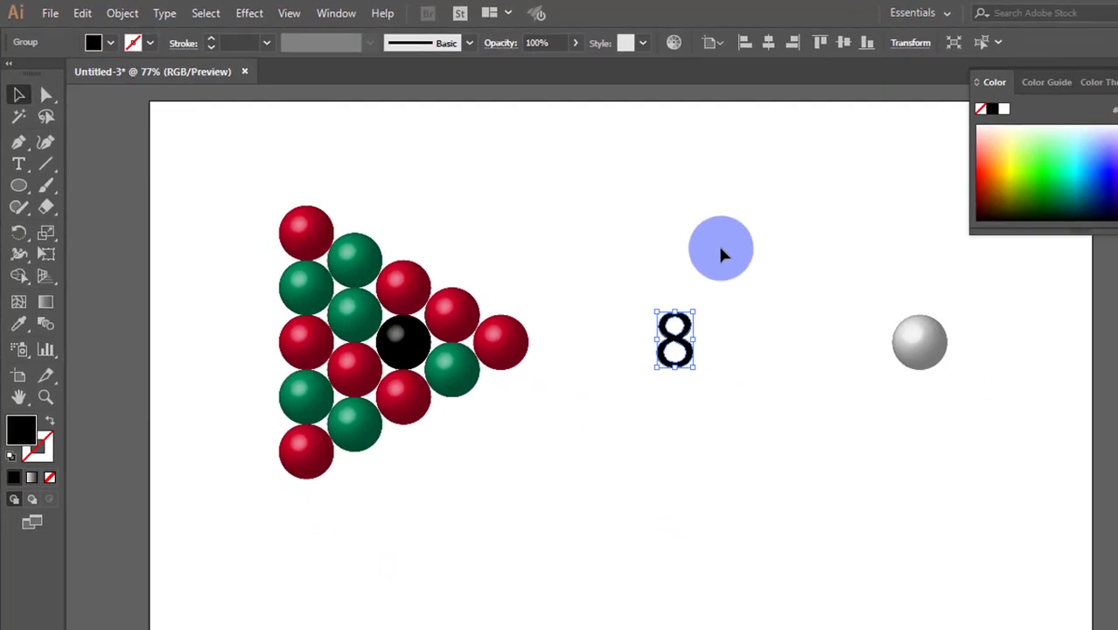
Unite the expanded number 8 into a single shape with Pathfinder.
{"action": "left_click_drag", "start_coordinate": [735, 246], "coordinate": [625, 409]}
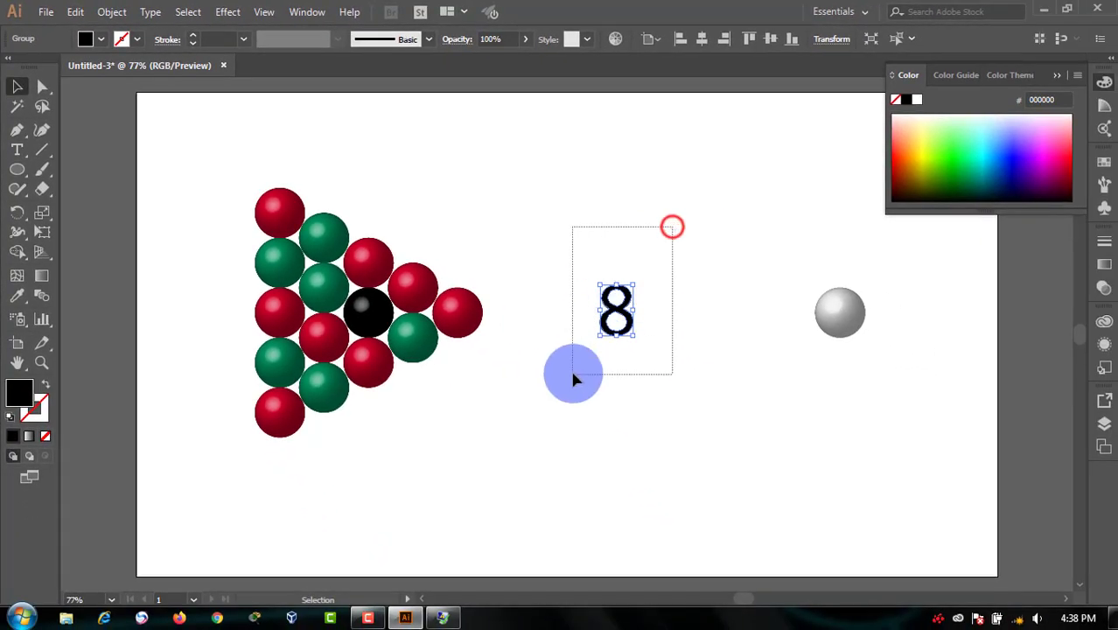
{"action": "left_click", "coordinate": [776, 356]}
{"action": "left_click", "coordinate": [704, 354]}
{"action": "left_click", "coordinate": [687, 358]}
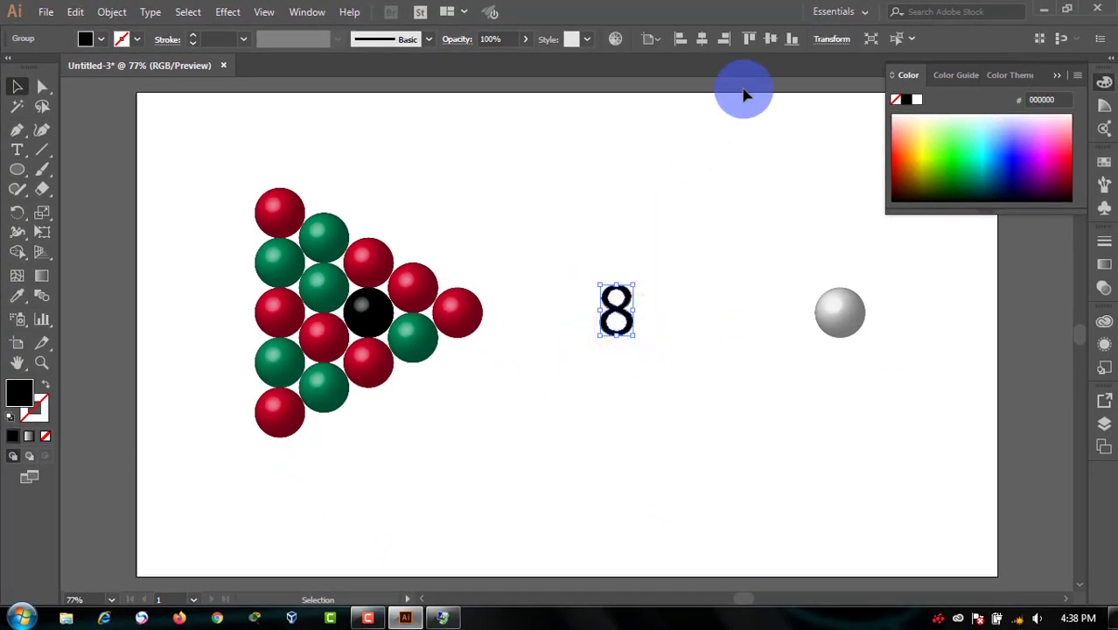
{"action": "key", "text": "ctrl+shift+F9"}
{"action": "left_click", "coordinate": [612, 151]}
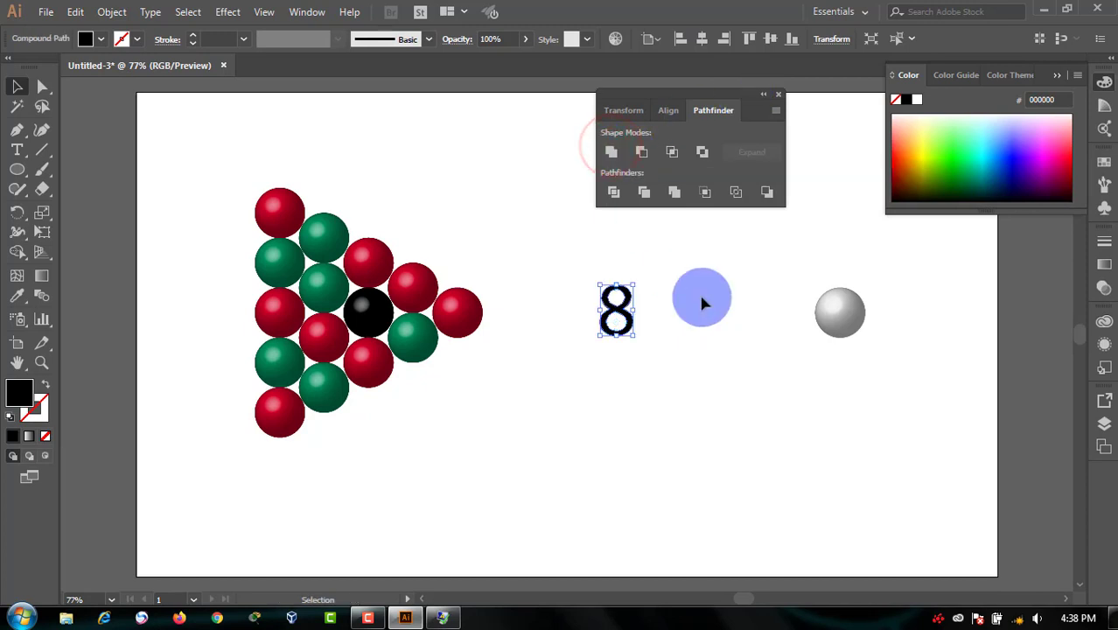
{"action": "left_click", "coordinate": [765, 97]}
{"action": "left_click", "coordinate": [776, 166]}
In Outline view, nudge the number 8 to the centre of the circle and return to Preview.
{"action": "key", "text": "ctrl+y"}
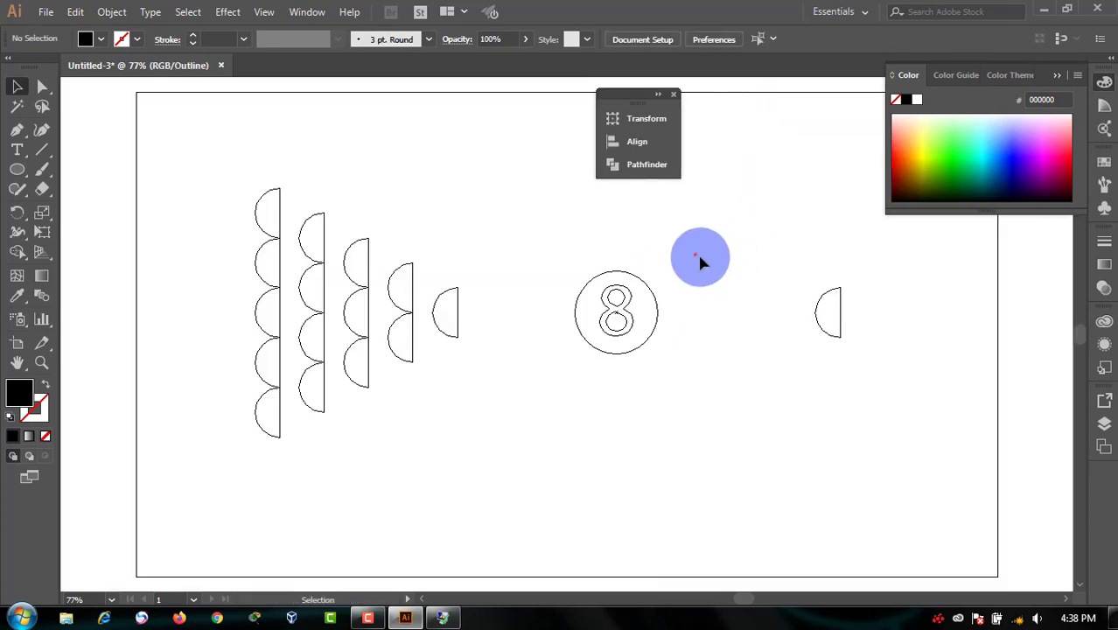
{"action": "left_click_drag", "start_coordinate": [697, 255], "coordinate": [627, 304]}
{"action": "left_click", "coordinate": [703, 327]}
{"action": "left_click_drag", "start_coordinate": [635, 342], "coordinate": [618, 324]}
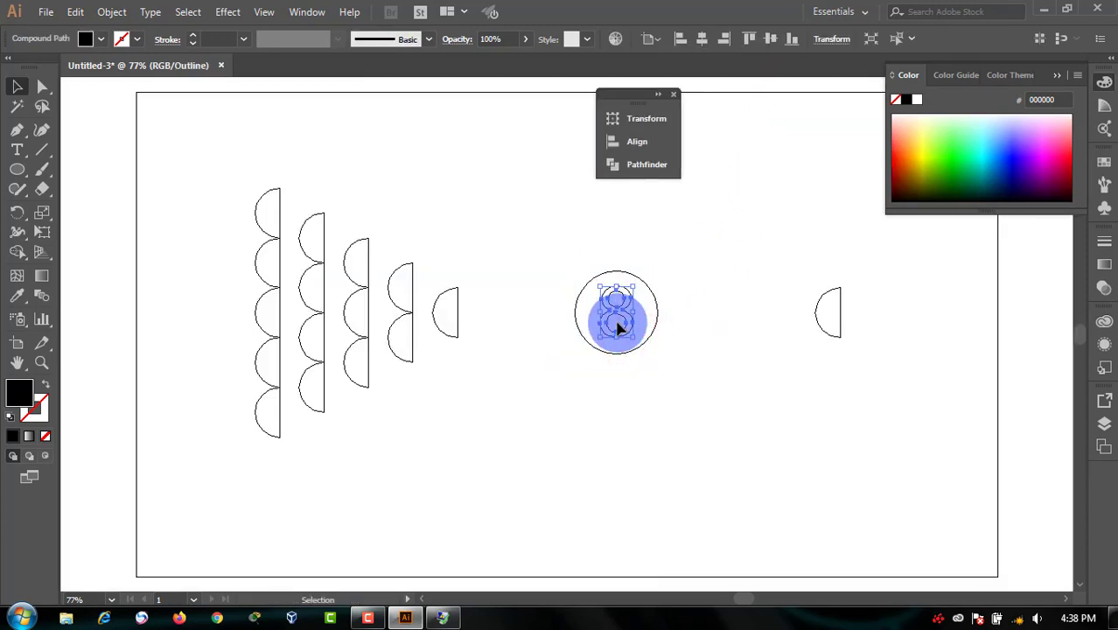
{"action": "left_click", "coordinate": [684, 281]}
{"action": "key", "text": "ctrl+y"}
Group the white circle and the number 8.
{"action": "left_click_drag", "start_coordinate": [668, 255], "coordinate": [610, 349]}
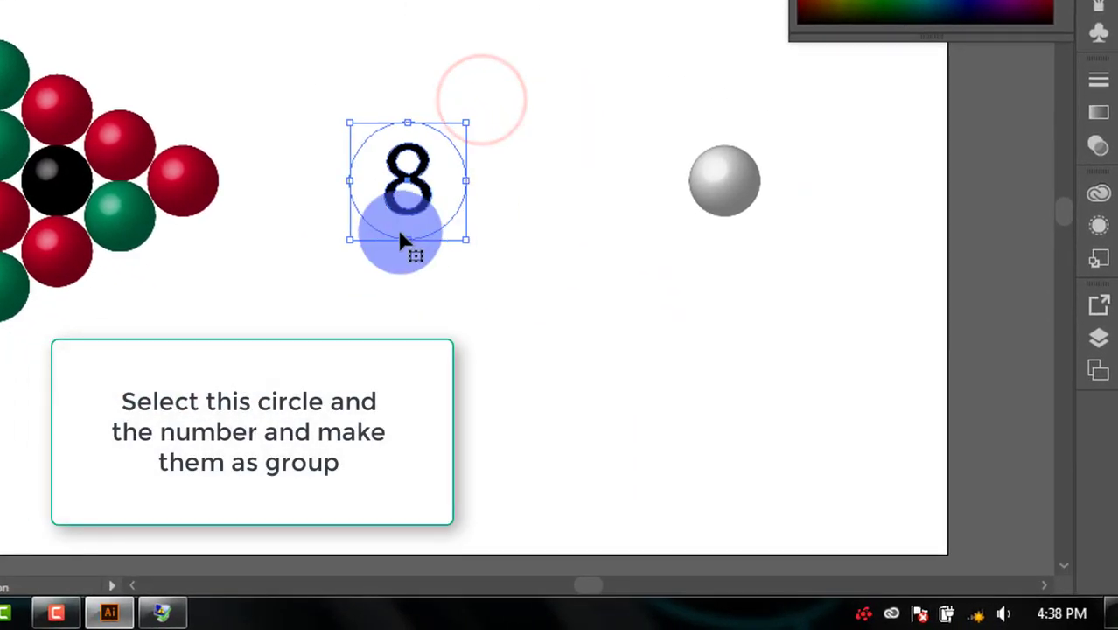
{"action": "right_click", "coordinate": [400, 238]}
{"action": "left_click", "coordinate": [525, 335]}
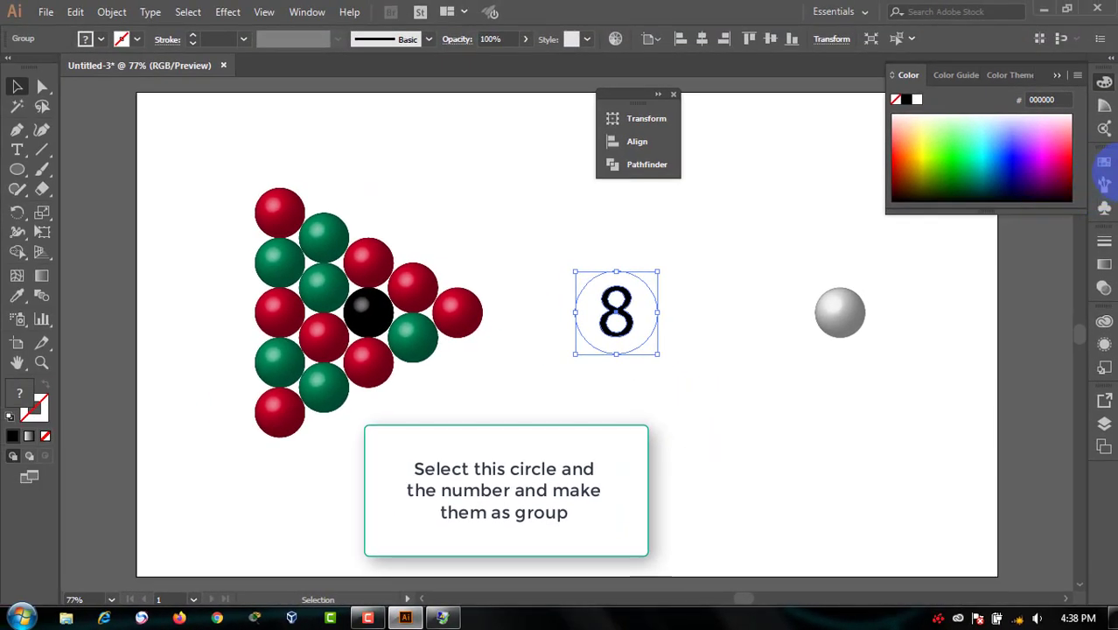
Save the number 8 group as a dynamic Movie Clip symbol named New Symbol and delete the original from the artboard.
{"action": "left_click", "coordinate": [1106, 210]}
{"action": "left_click_drag", "start_coordinate": [613, 314], "coordinate": [968, 273]}
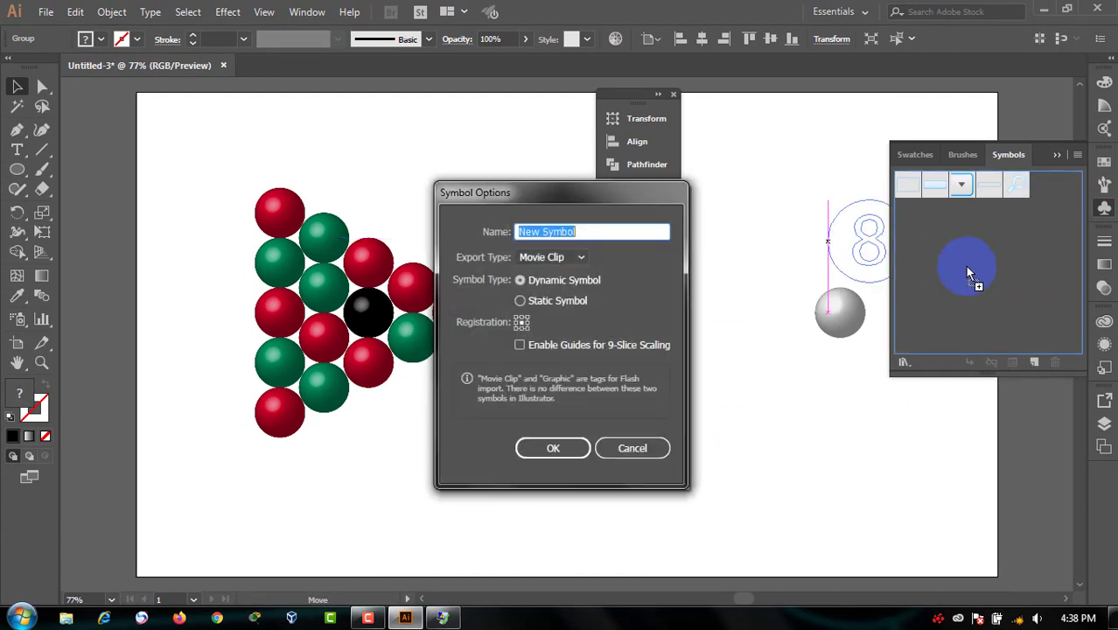
{"action": "left_click", "coordinate": [554, 448]}
{"action": "key", "text": "Delete"}
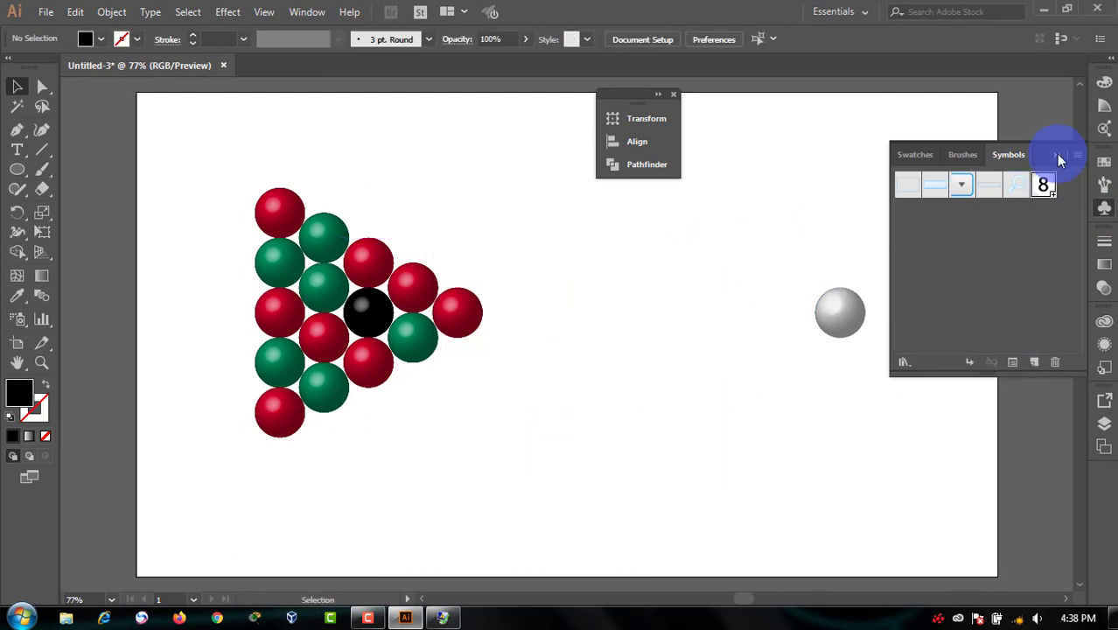
{"action": "left_click", "coordinate": [1059, 158]}
Edit the black ball's 3D Revolve effect and choose New Symbol as the map art for its surface.
{"action": "left_click", "coordinate": [373, 322]}
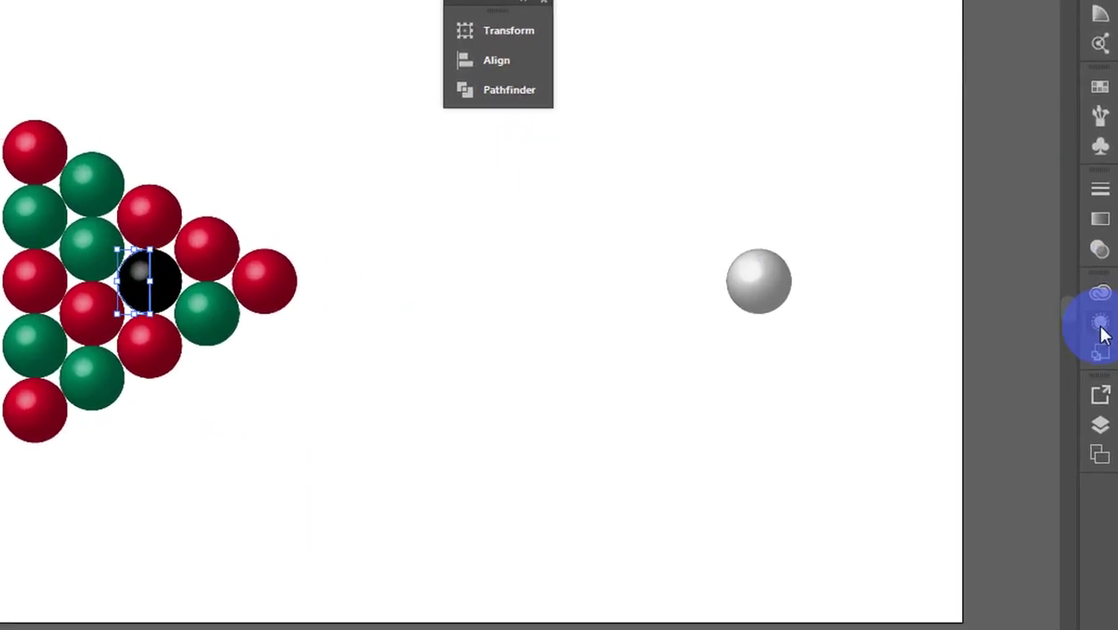
{"action": "left_click", "coordinate": [1104, 343]}
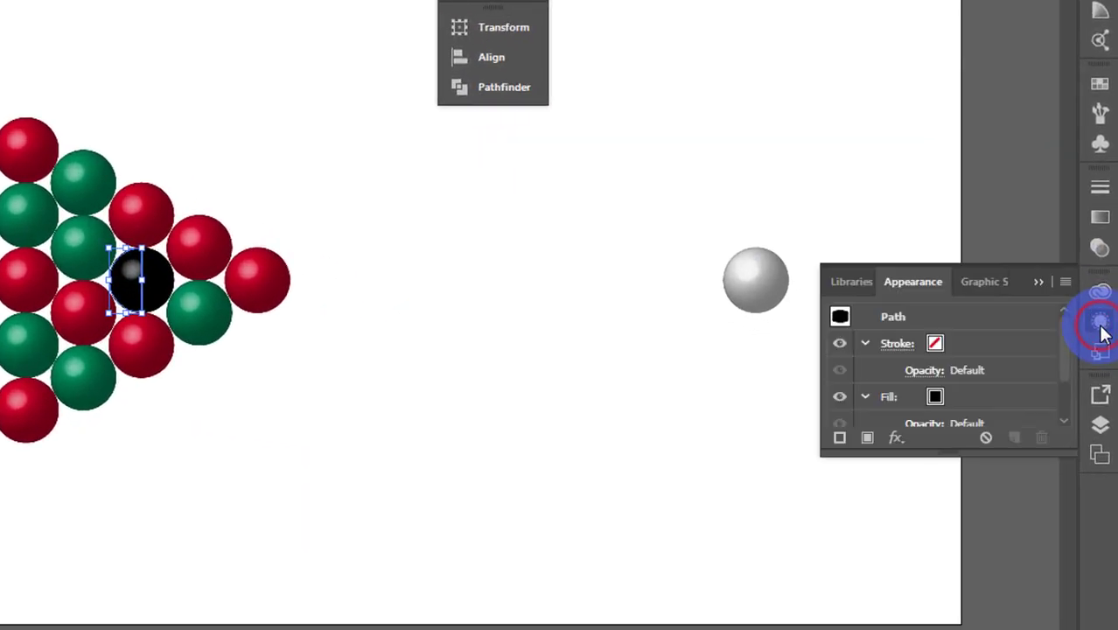
{"action": "left_click_drag", "start_coordinate": [966, 455], "coordinate": [968, 599]}
{"action": "left_click", "coordinate": [950, 450]}
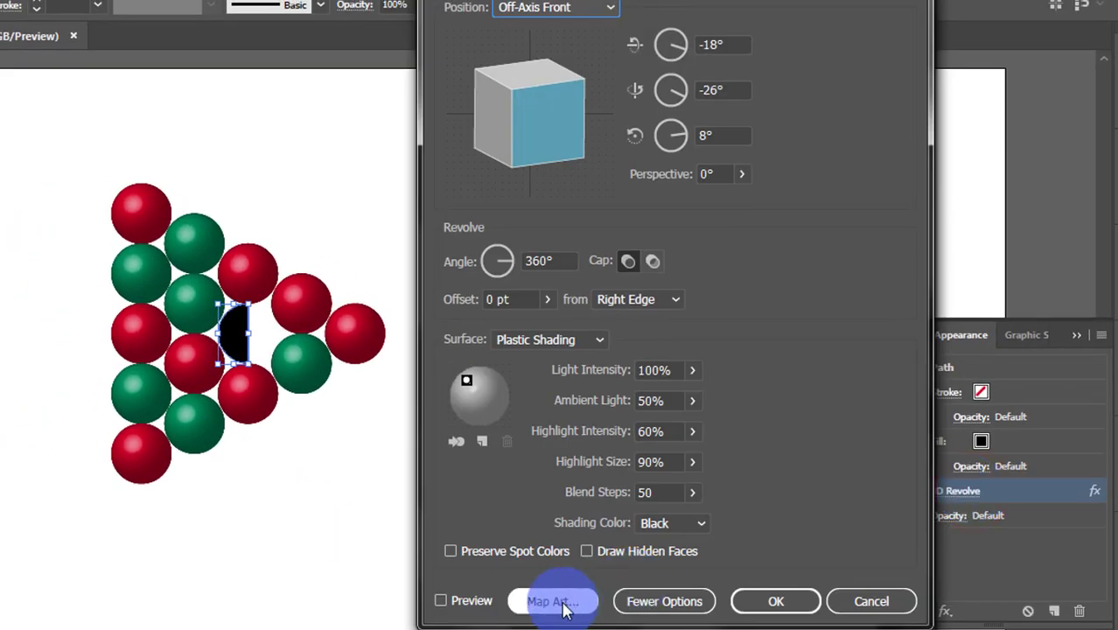
{"action": "left_click", "coordinate": [552, 601]}
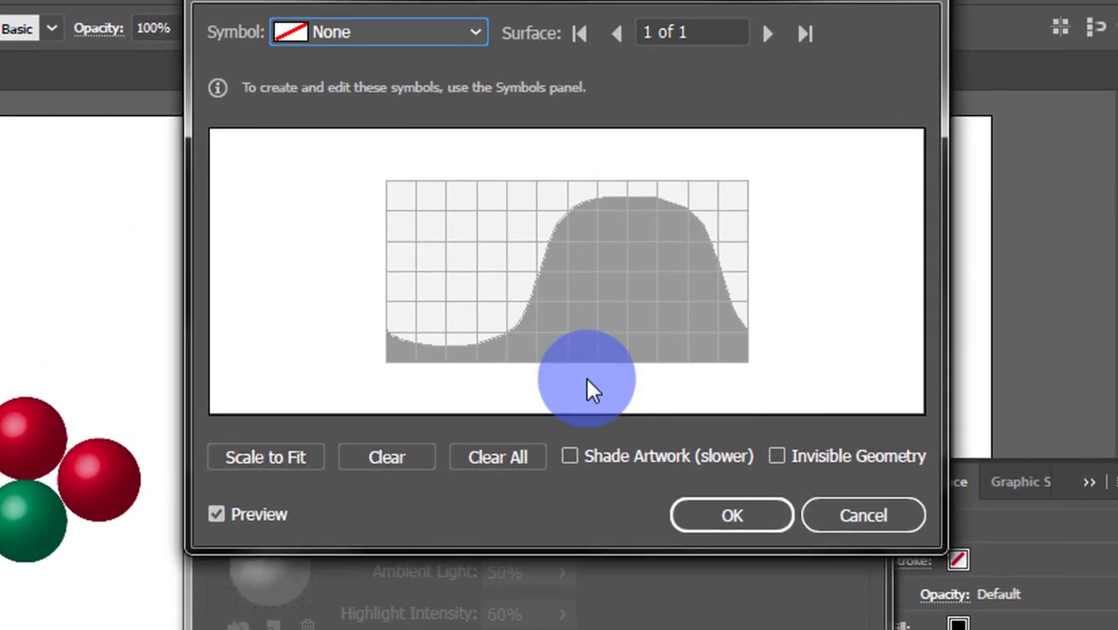
{"action": "left_click", "coordinate": [472, 32]}
{"action": "left_click", "coordinate": [425, 240]}
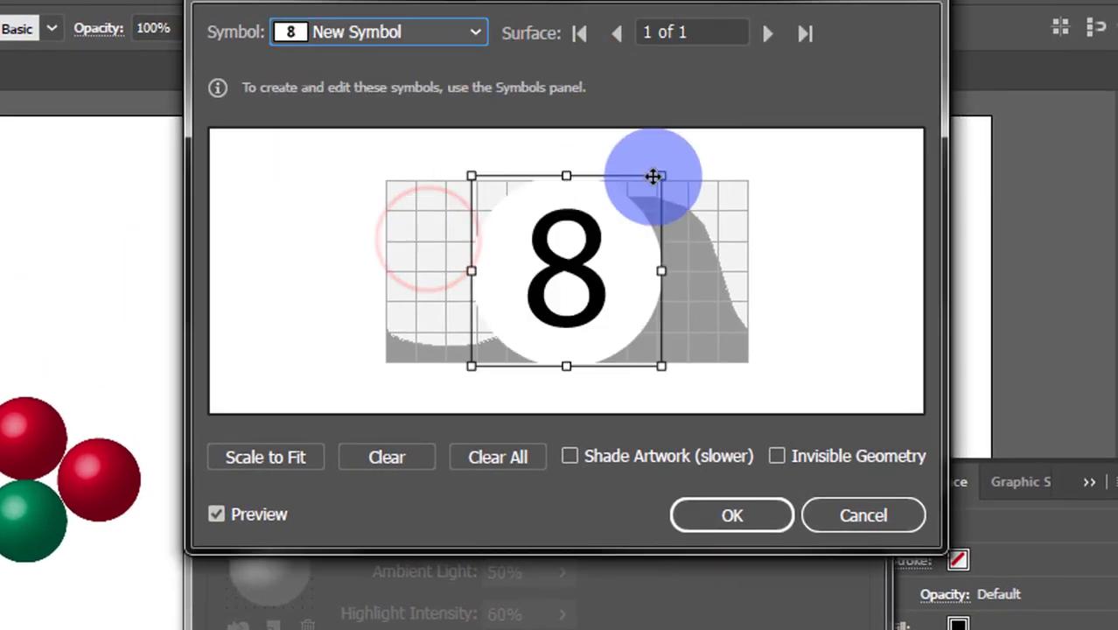
Shrink the mapped 8 symbol, move it onto the light visible area of the surface grid and rotate it to a tilt.
{"action": "left_click_drag", "start_coordinate": [663, 178], "coordinate": [544, 291]}
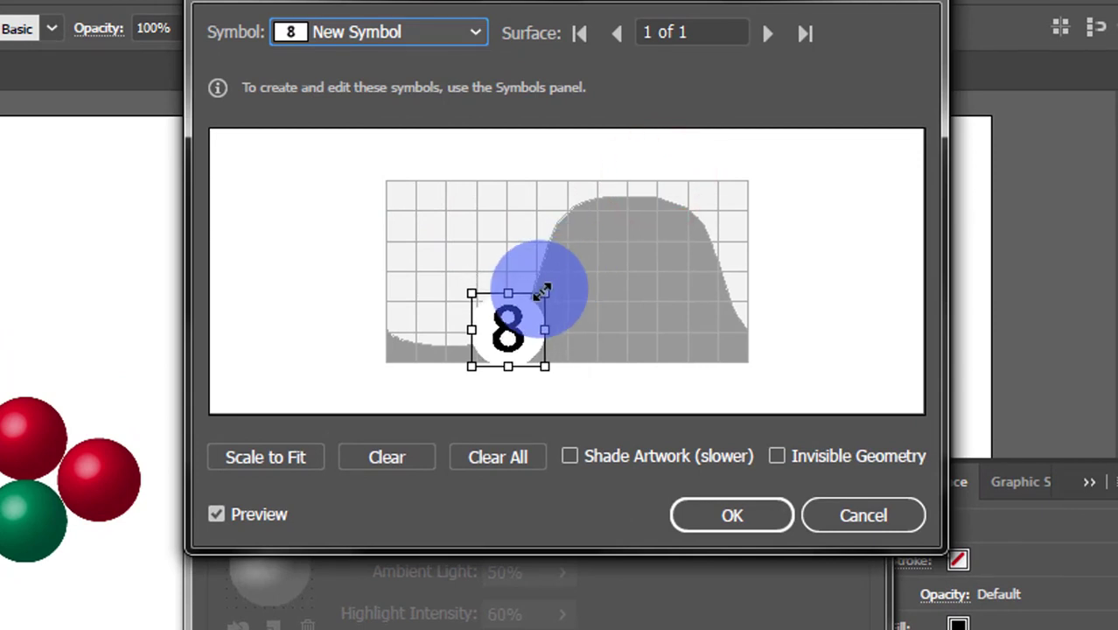
{"action": "left_click_drag", "start_coordinate": [506, 340], "coordinate": [490, 269]}
{"action": "left_click_drag", "start_coordinate": [452, 219], "coordinate": [657, 392]}
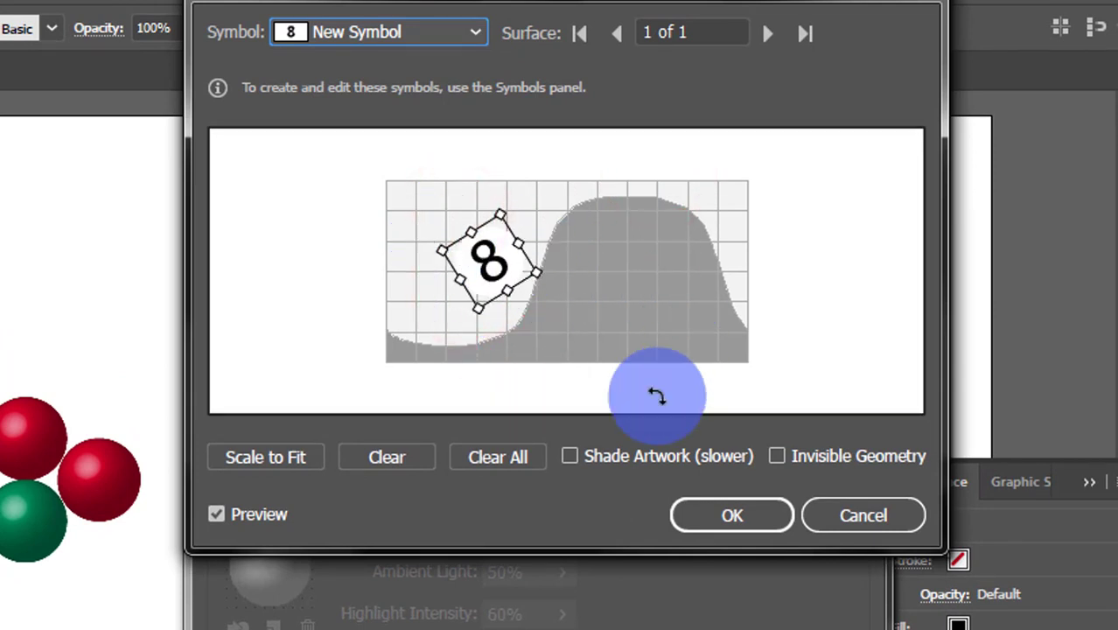
Enable Shade Artwork for the mapped symbol and apply the 3D Revolve changes to the black ball.
{"action": "left_click", "coordinate": [568, 456]}
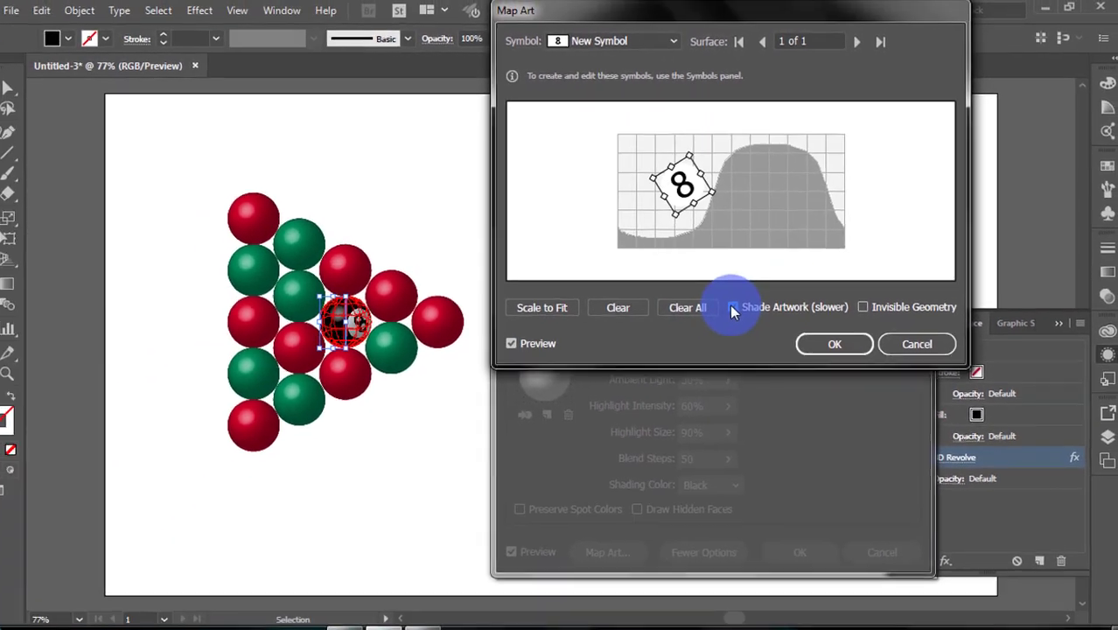
{"action": "left_click", "coordinate": [731, 515]}
{"action": "left_click", "coordinate": [794, 536]}
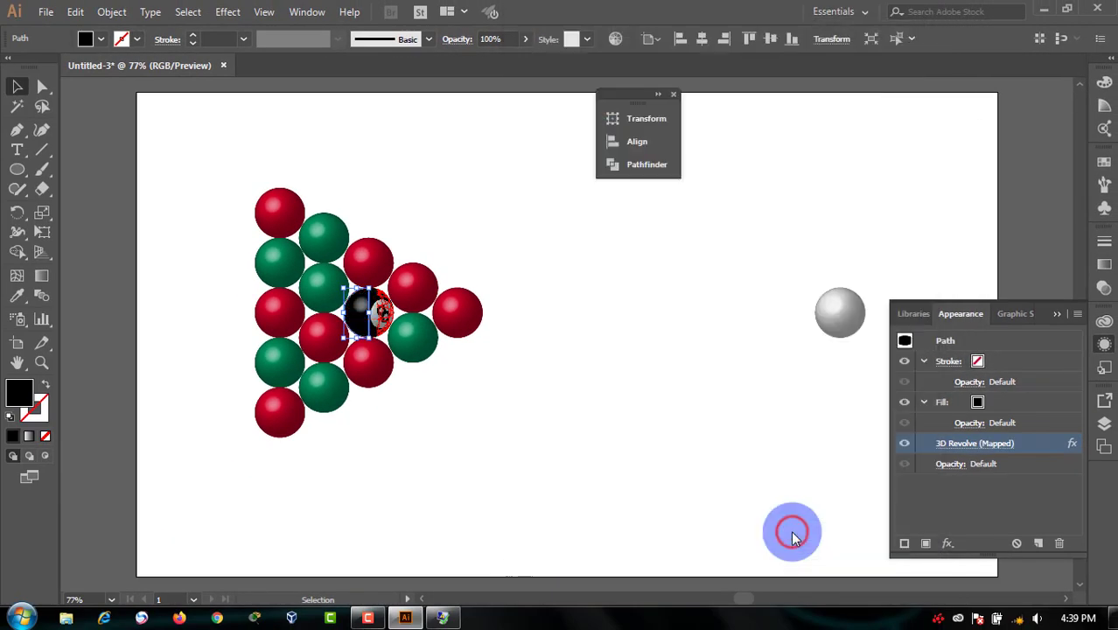
{"action": "left_click", "coordinate": [1059, 313]}
{"action": "left_click", "coordinate": [834, 437]}
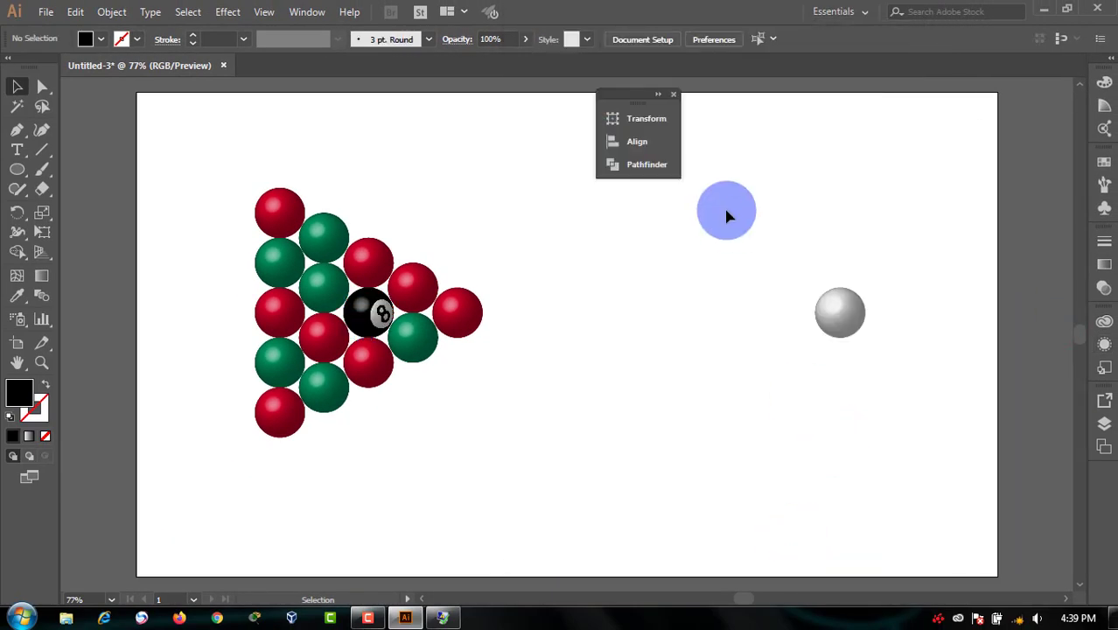
Move the floating Pathfinder panel off the artboard and group all the balls in the rack.
{"action": "left_click_drag", "start_coordinate": [654, 96], "coordinate": [1037, 91]}
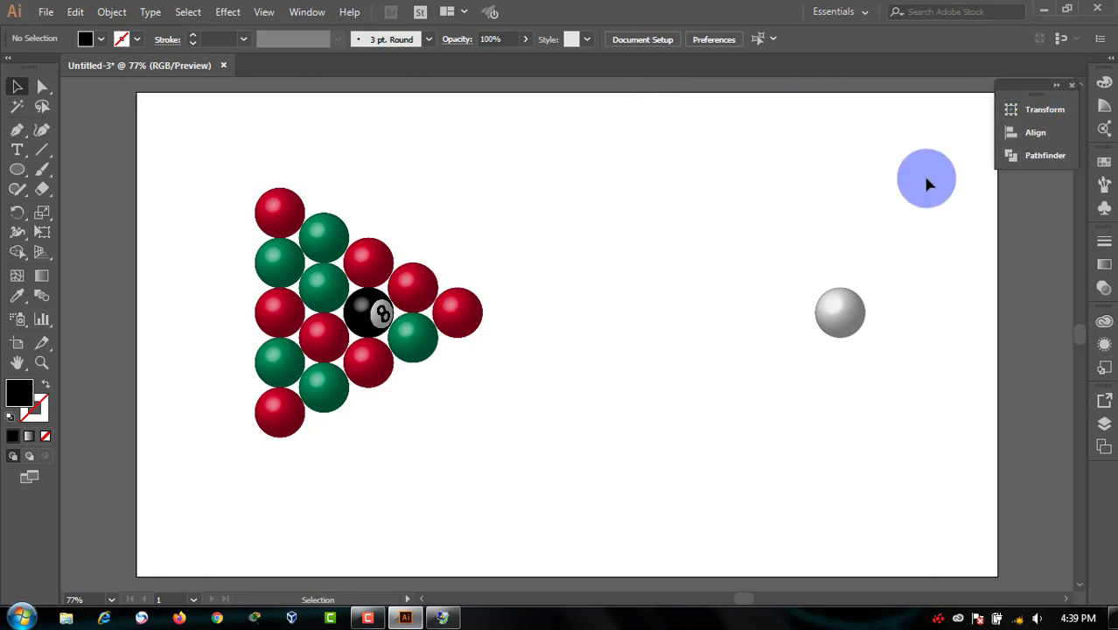
{"action": "key", "text": "space"}
{"action": "left_click_drag", "start_coordinate": [929, 172], "coordinate": [901, 183]}
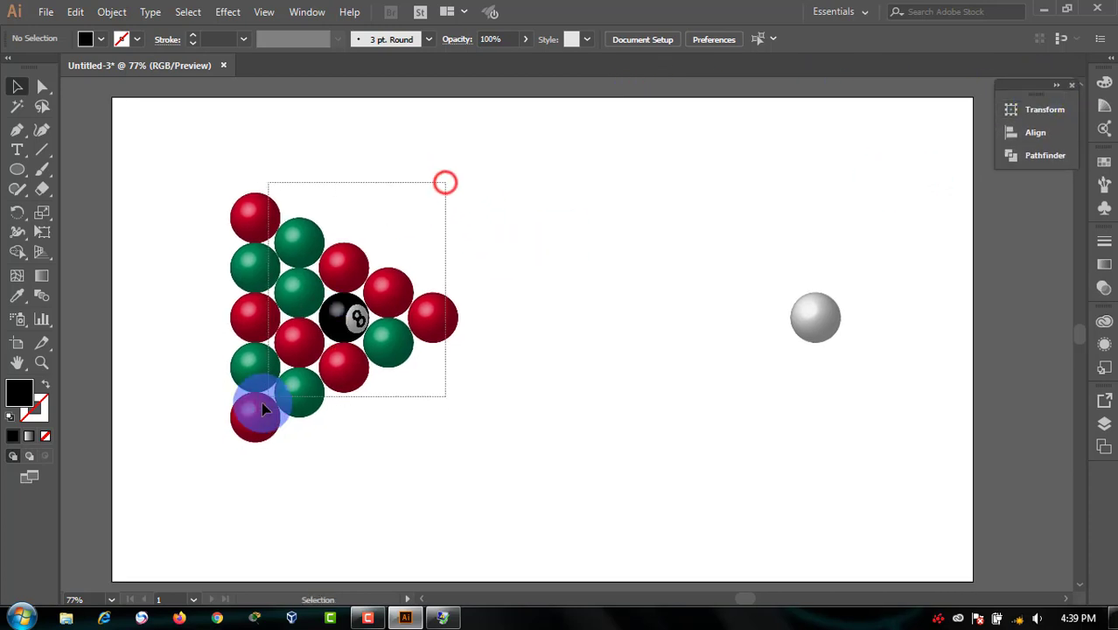
{"action": "left_click_drag", "start_coordinate": [262, 409], "coordinate": [261, 411]}
{"action": "right_click", "coordinate": [405, 308]}
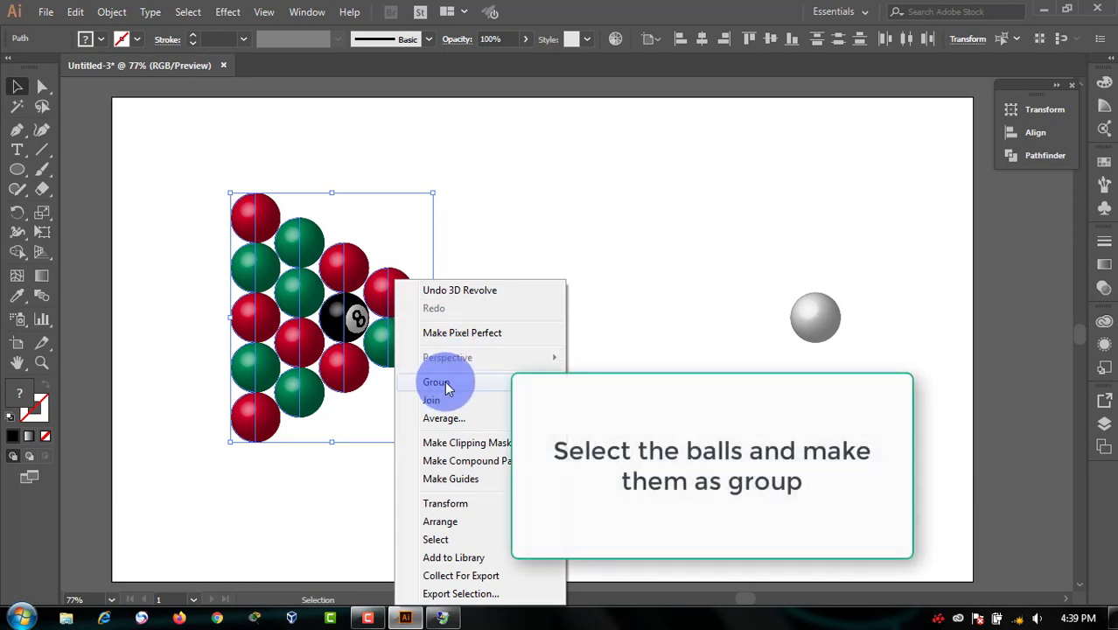
{"action": "left_click", "coordinate": [445, 382]}
Vertically centre the rack group and the single gray ball on the artboard.
{"action": "left_click", "coordinate": [773, 39]}
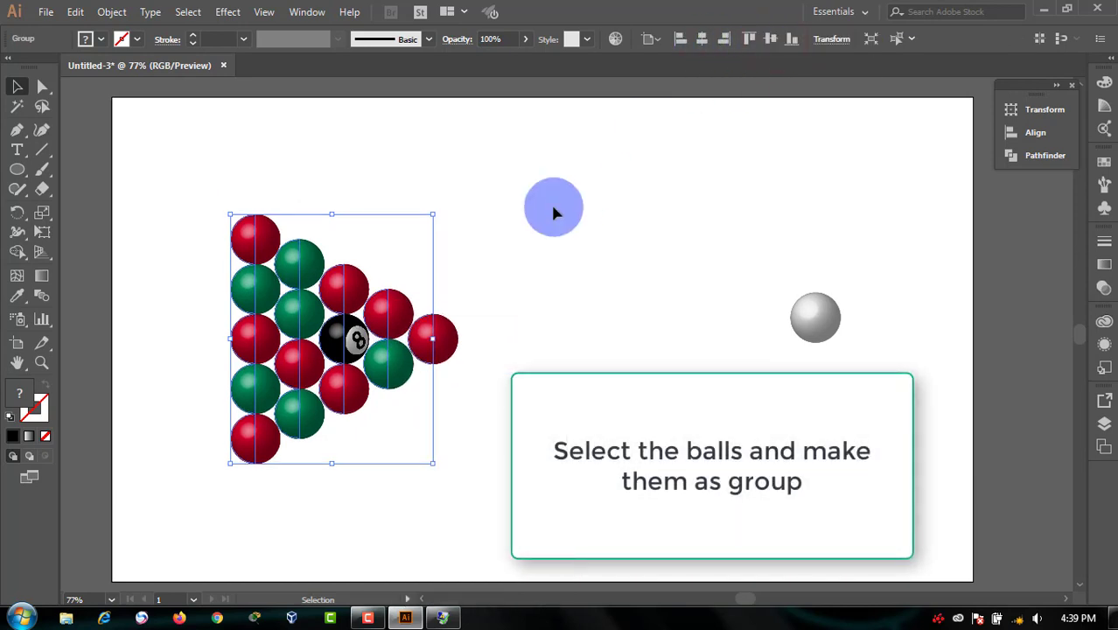
{"action": "left_click", "coordinate": [816, 322]}
{"action": "left_click", "coordinate": [769, 39]}
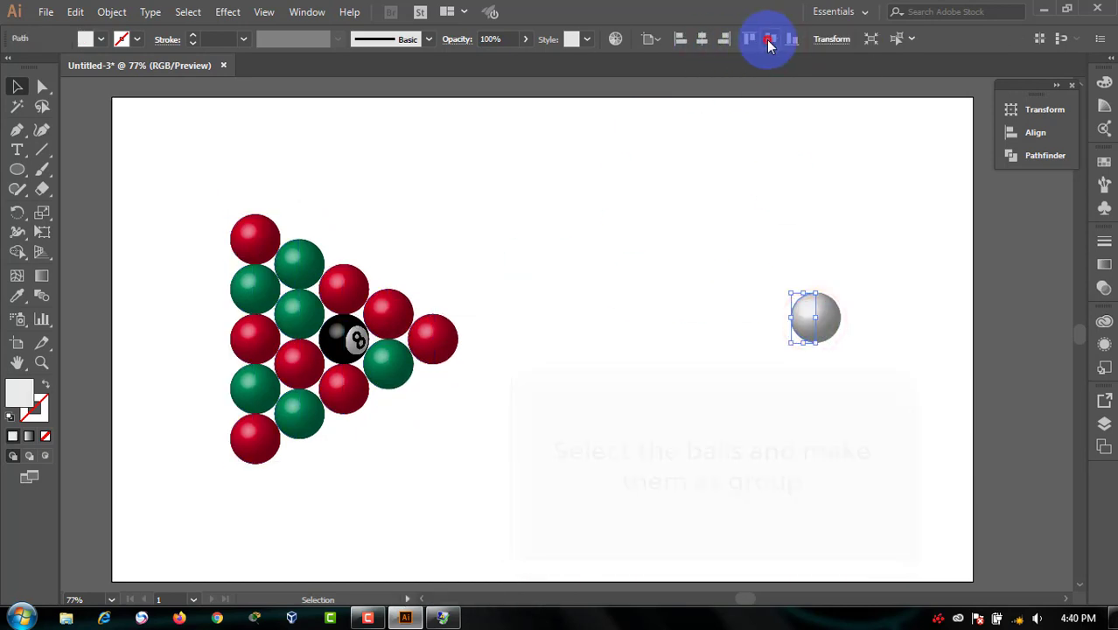
Move the gray ball horizontally about 150 pt toward the rack.
{"action": "left_click", "coordinate": [846, 261]}
{"action": "left_click_drag", "start_coordinate": [810, 339], "coordinate": [717, 338]}
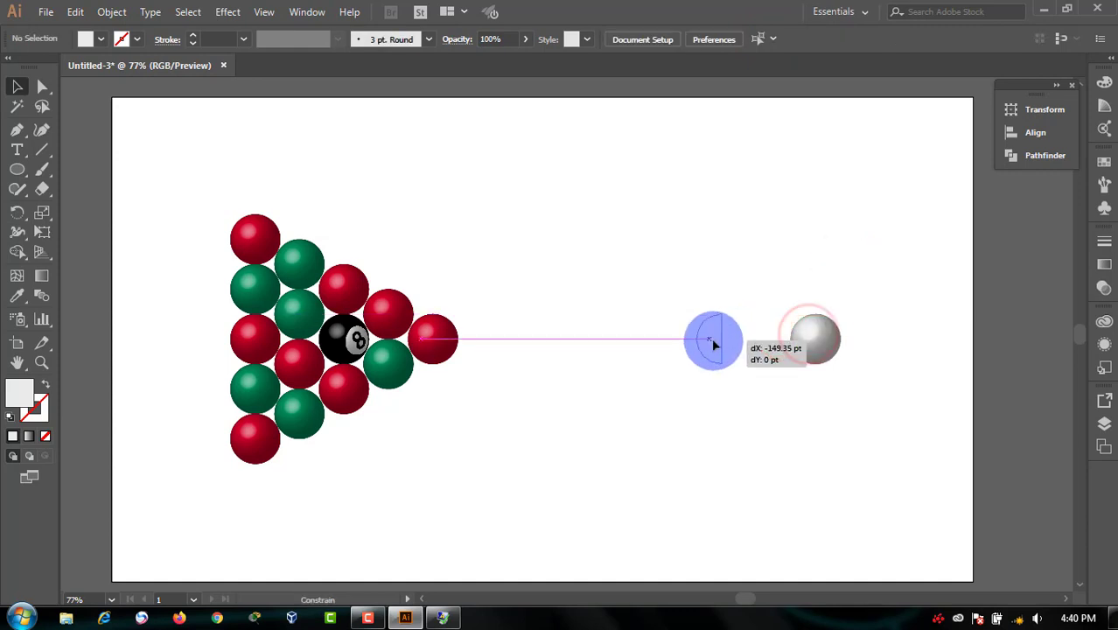
{"action": "key", "text": "ctrl+minus"}
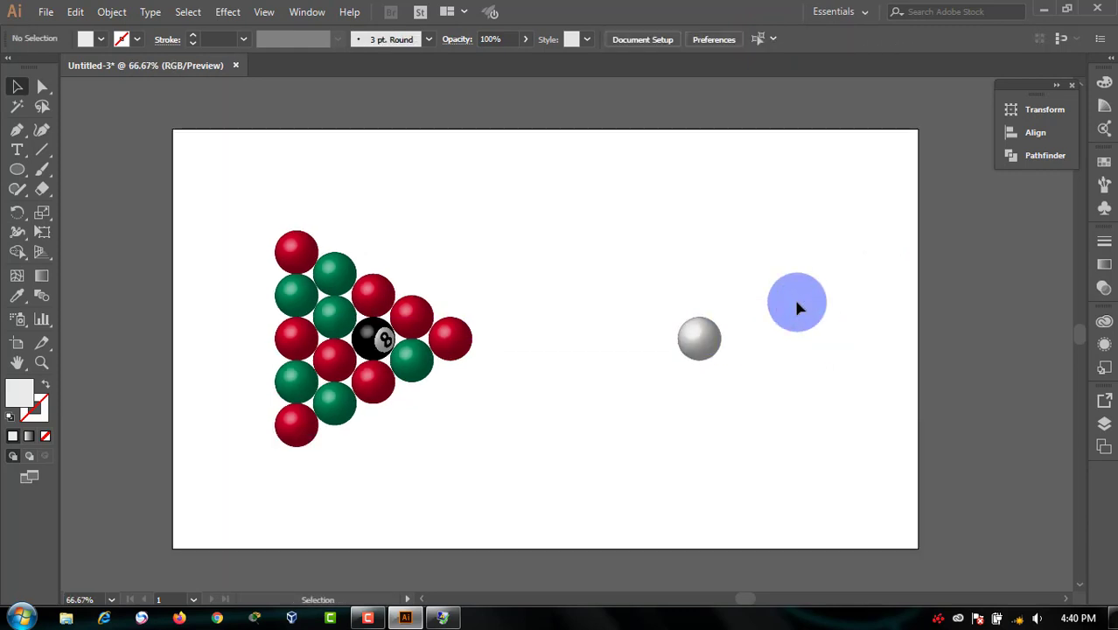
Set the fill color to a dark teal with nothing selected.
{"action": "double_click", "coordinate": [21, 400]}
{"action": "left_click_drag", "start_coordinate": [573, 293], "coordinate": [578, 315]}
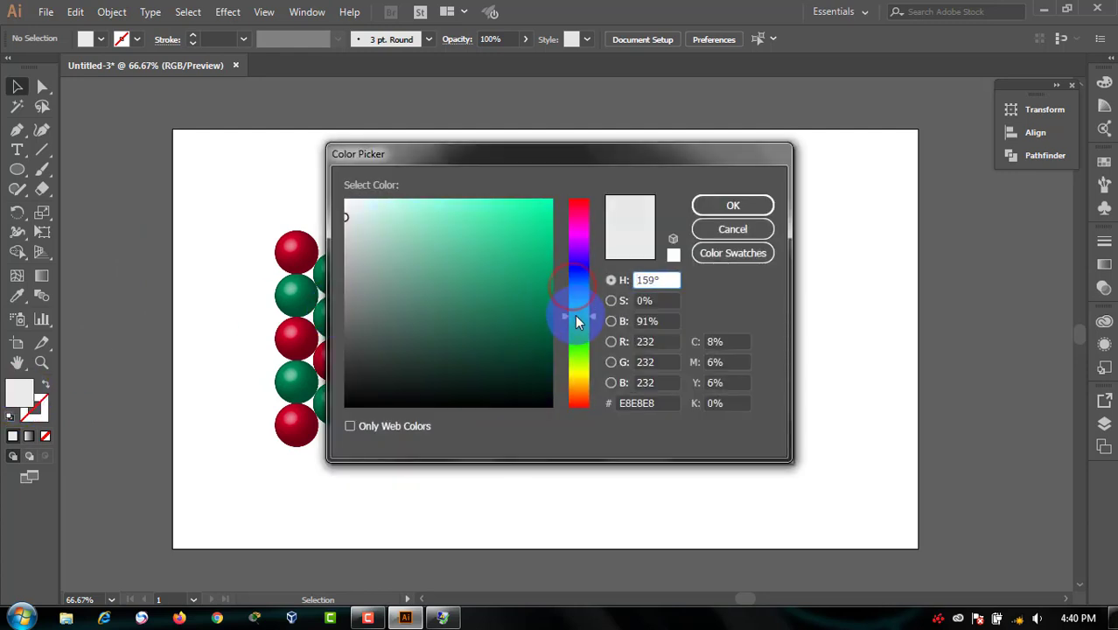
{"action": "left_click", "coordinate": [523, 271]}
{"action": "left_click", "coordinate": [543, 308]}
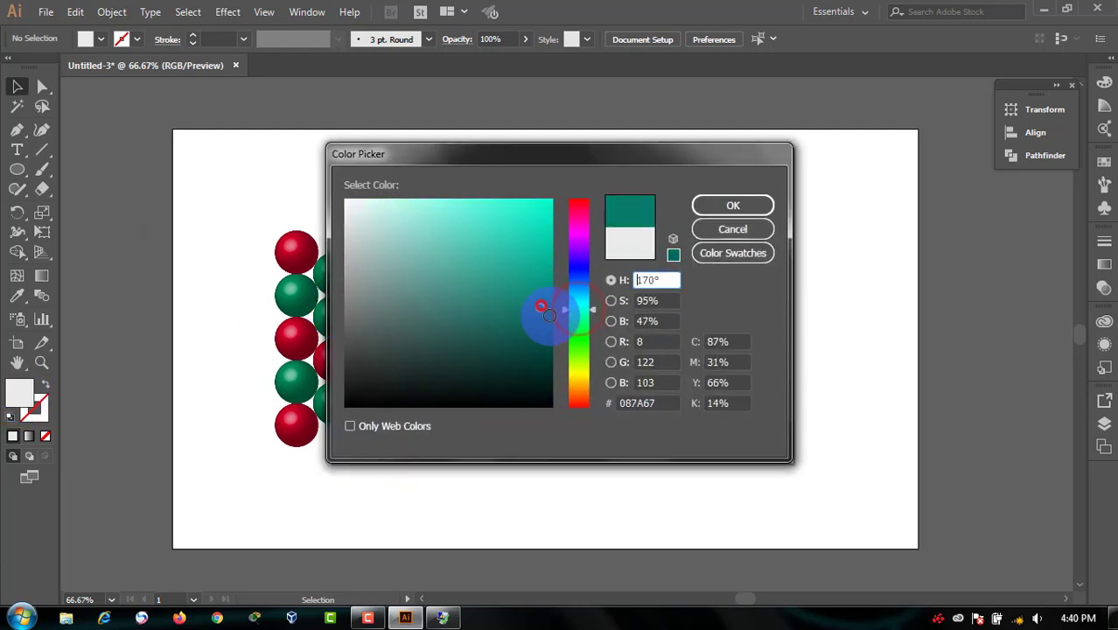
{"action": "left_click_drag", "start_coordinate": [557, 326], "coordinate": [582, 301]}
{"action": "left_click", "coordinate": [735, 207]}
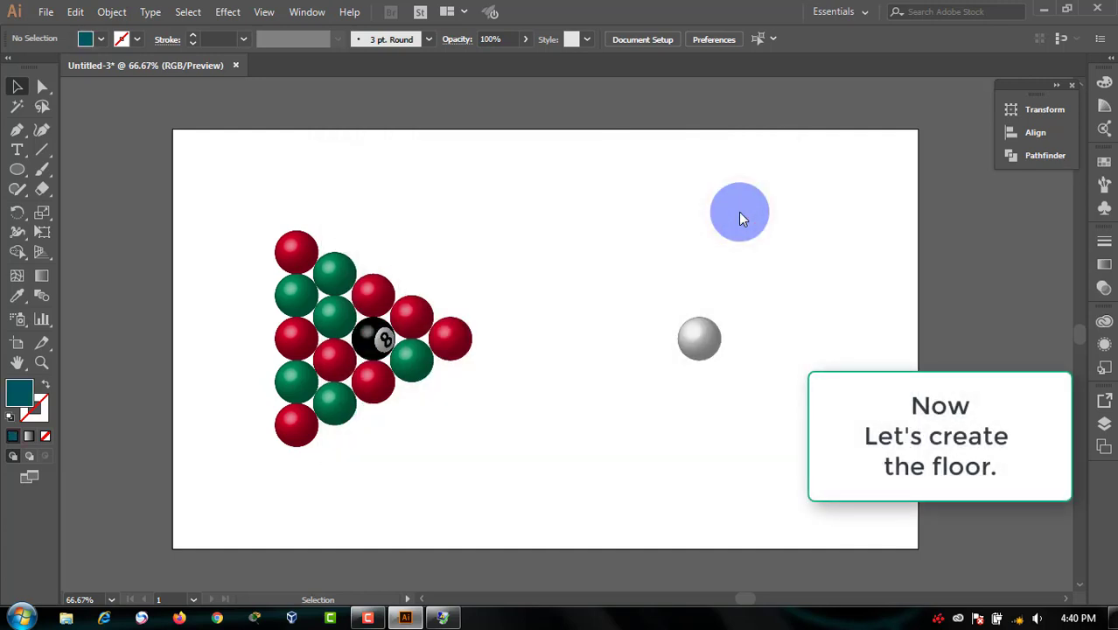
Draw a dark teal rectangle covering the whole artboard as the floor and send it to the back behind the balls.
{"action": "left_click", "coordinate": [19, 171]}
{"action": "left_click", "coordinate": [114, 169]}
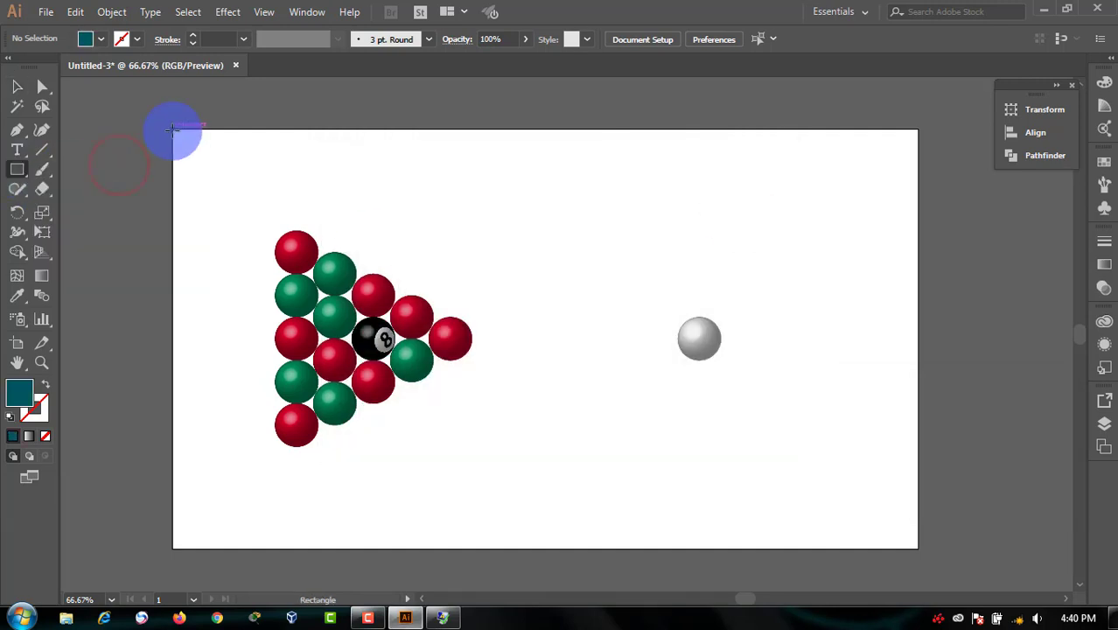
{"action": "left_click_drag", "start_coordinate": [172, 130], "coordinate": [919, 548]}
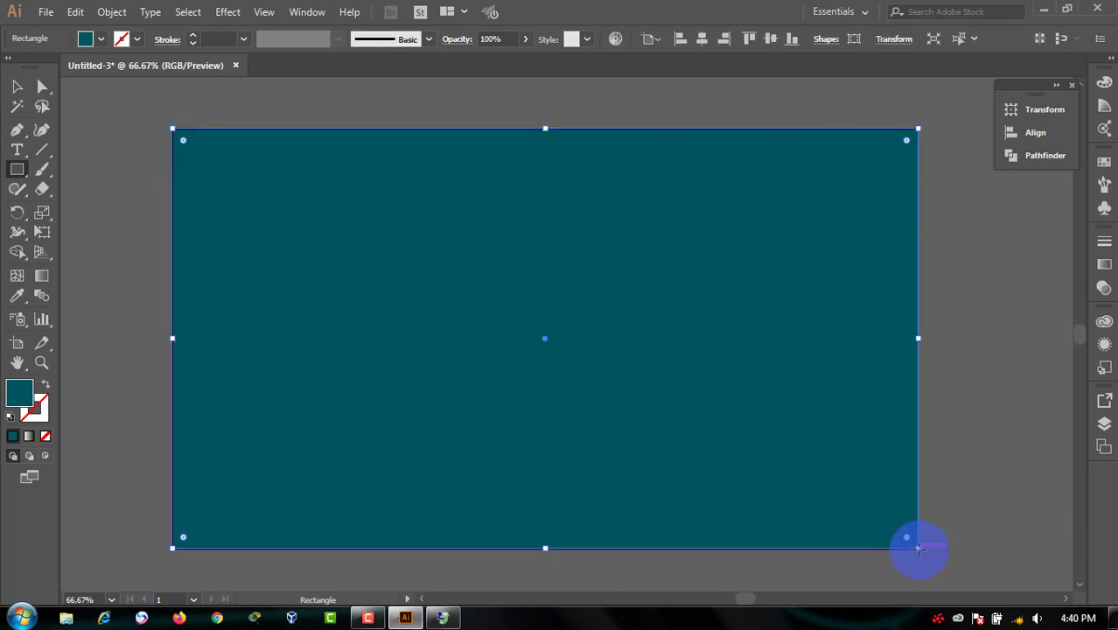
{"action": "left_click", "coordinate": [19, 91]}
{"action": "left_click", "coordinate": [123, 126]}
{"action": "right_click", "coordinate": [311, 228]}
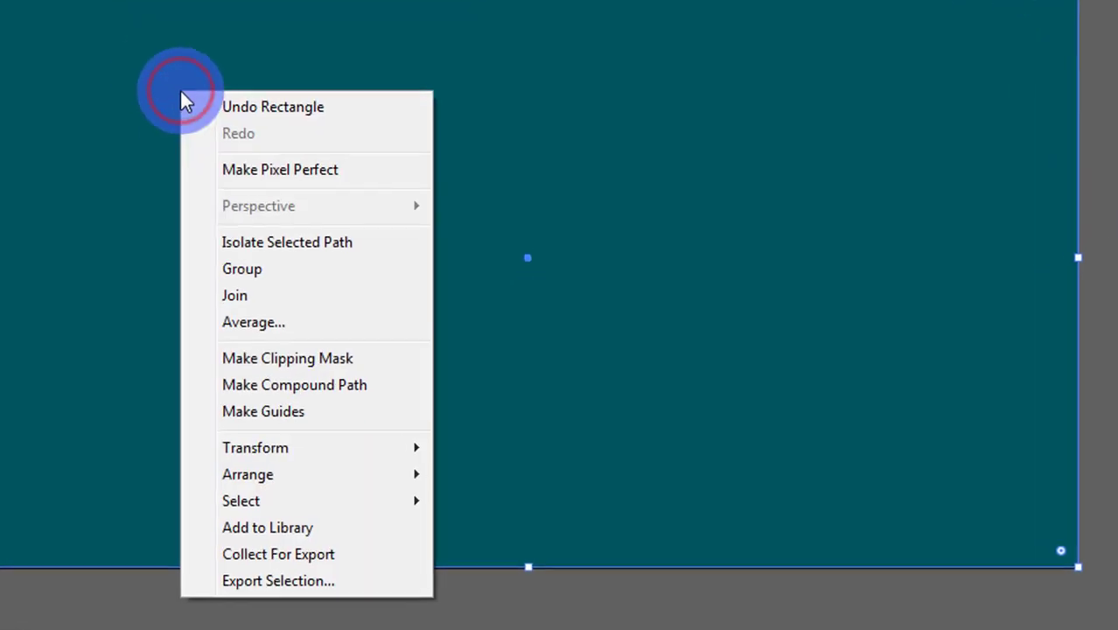
{"action": "mouse_move", "coordinate": [411, 493]}
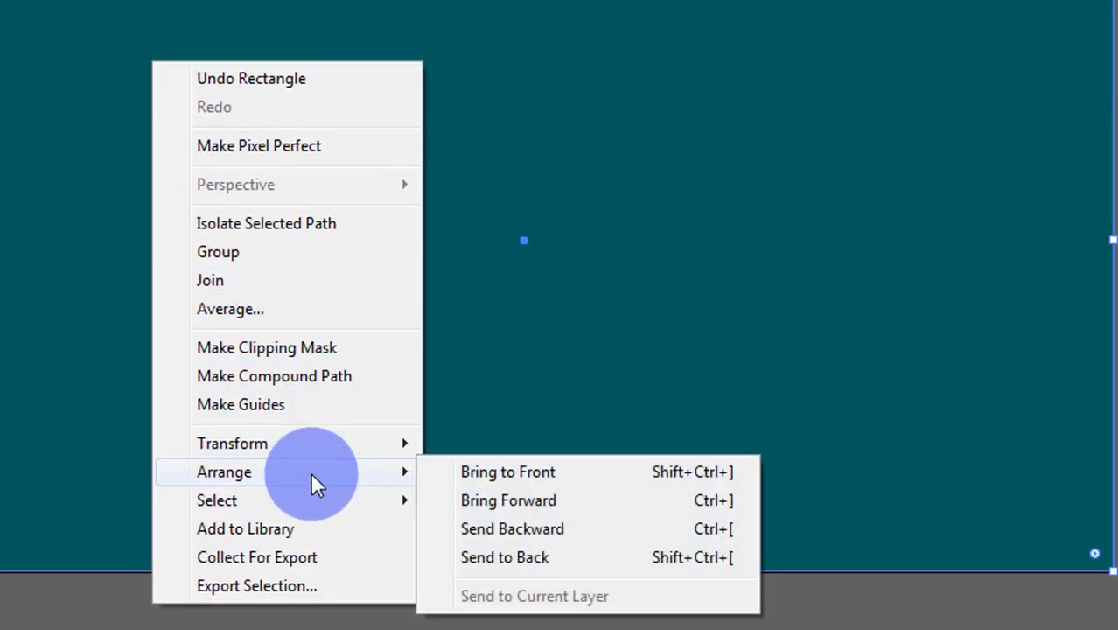
{"action": "left_click", "coordinate": [524, 561]}
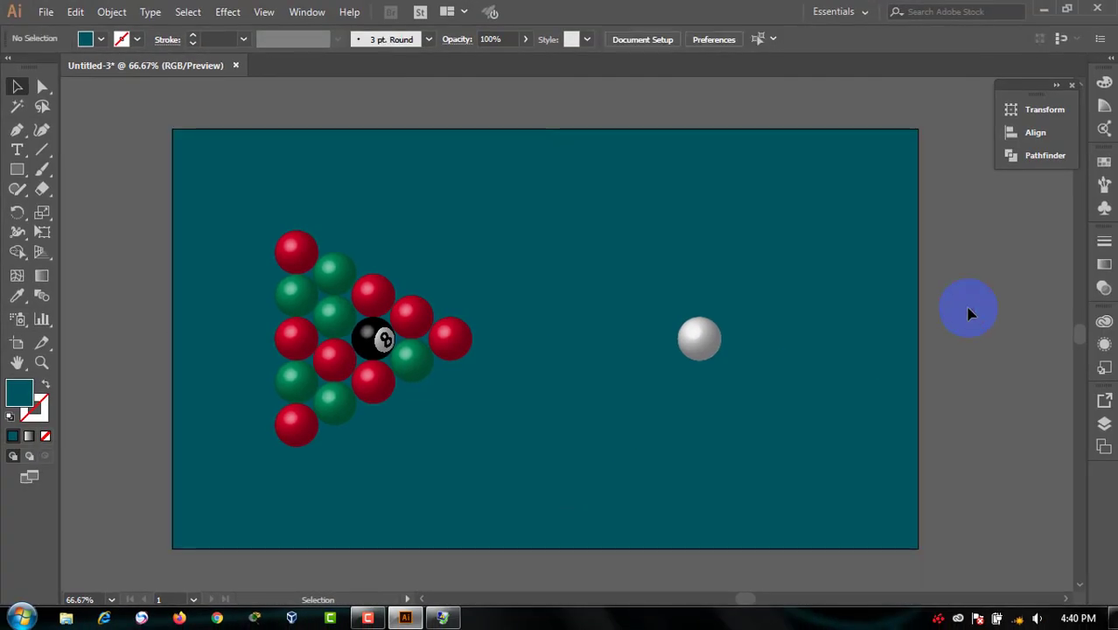
Change the floor rectangle's fill to the darker blue-teal 08424F.
{"action": "left_click", "coordinate": [572, 300]}
{"action": "double_click", "coordinate": [19, 393]}
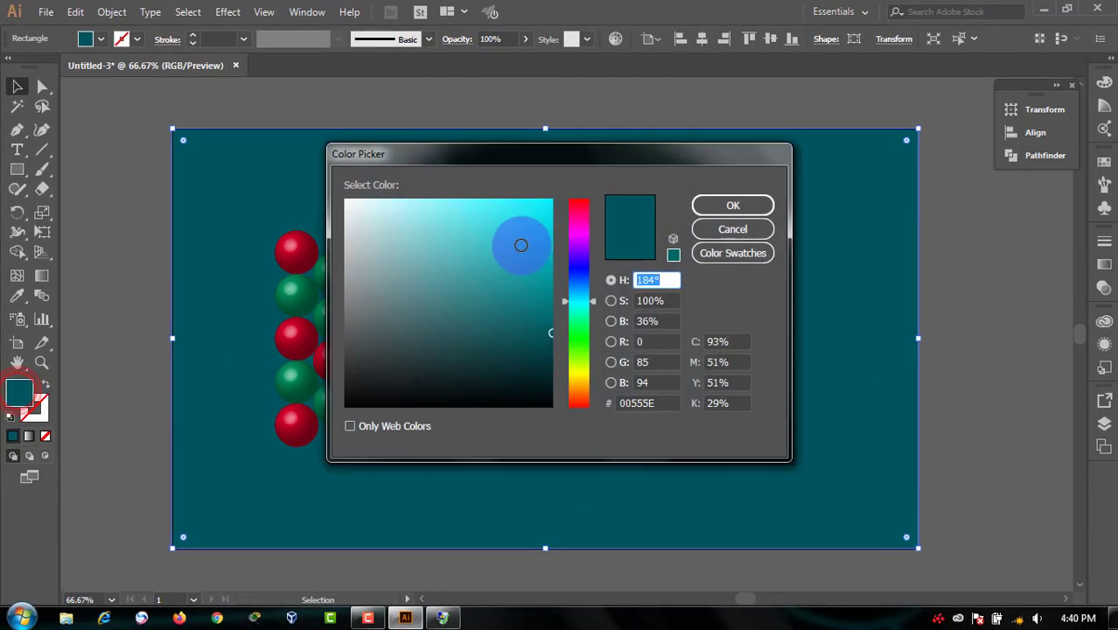
{"action": "left_click", "coordinate": [575, 301]}
{"action": "left_click_drag", "start_coordinate": [576, 306], "coordinate": [577, 298]}
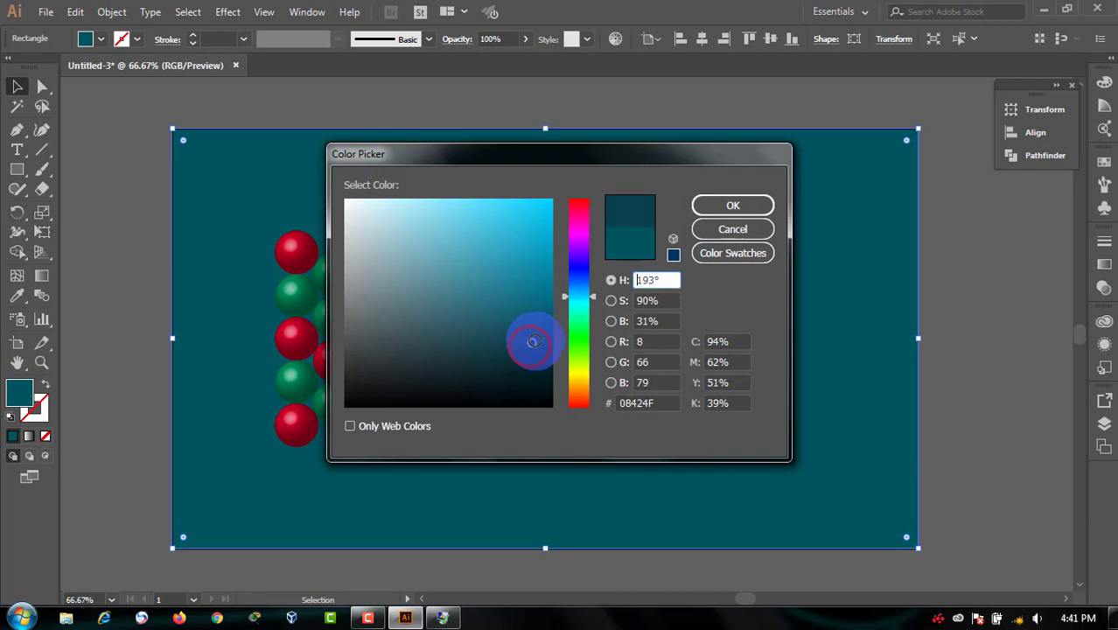
{"action": "left_click", "coordinate": [723, 207]}
{"action": "left_click", "coordinate": [961, 206]}
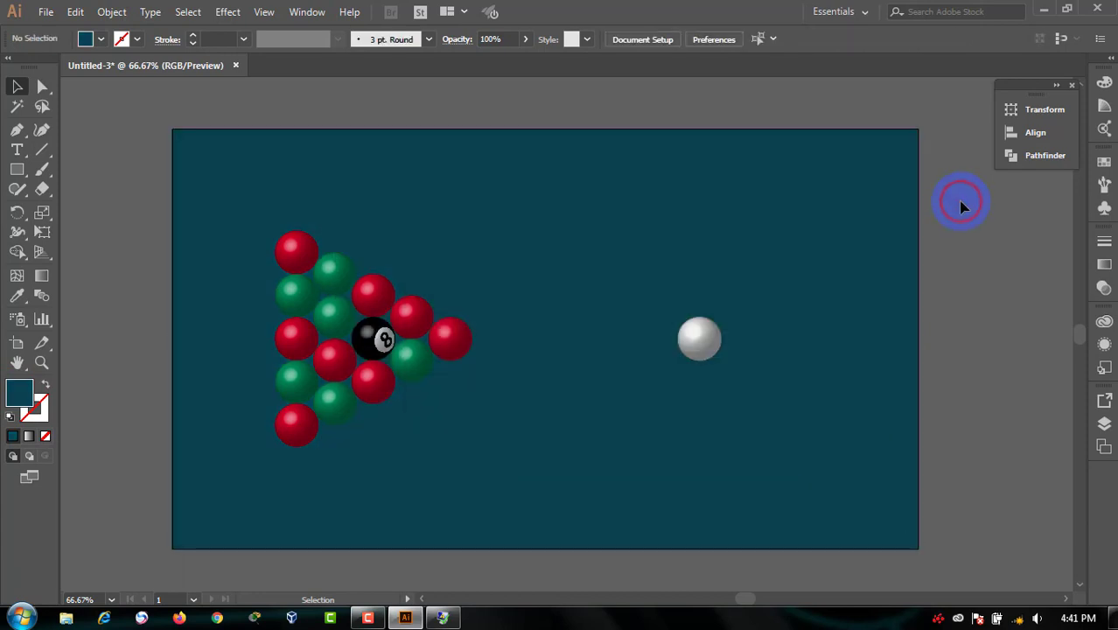
Draw a vertical white line with no fill across the full height of the floor, on the cue ball's far side from the rack.
{"action": "left_click", "coordinate": [40, 407]}
{"action": "left_click", "coordinate": [917, 102]}
{"action": "left_click_drag", "start_coordinate": [876, 243], "coordinate": [801, 248]}
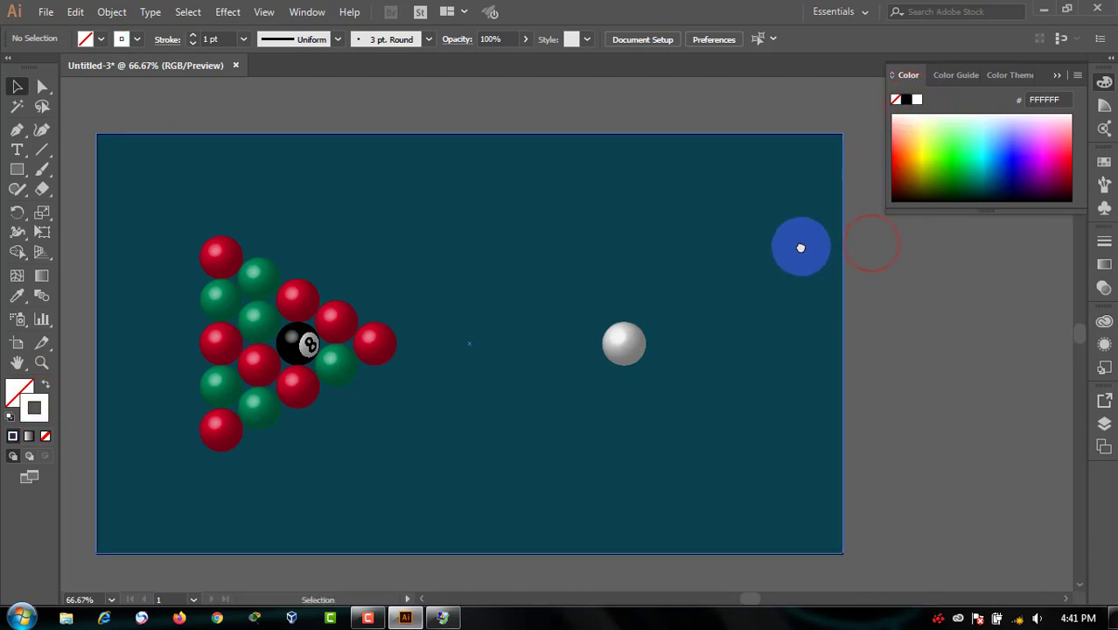
{"action": "left_click", "coordinate": [48, 154]}
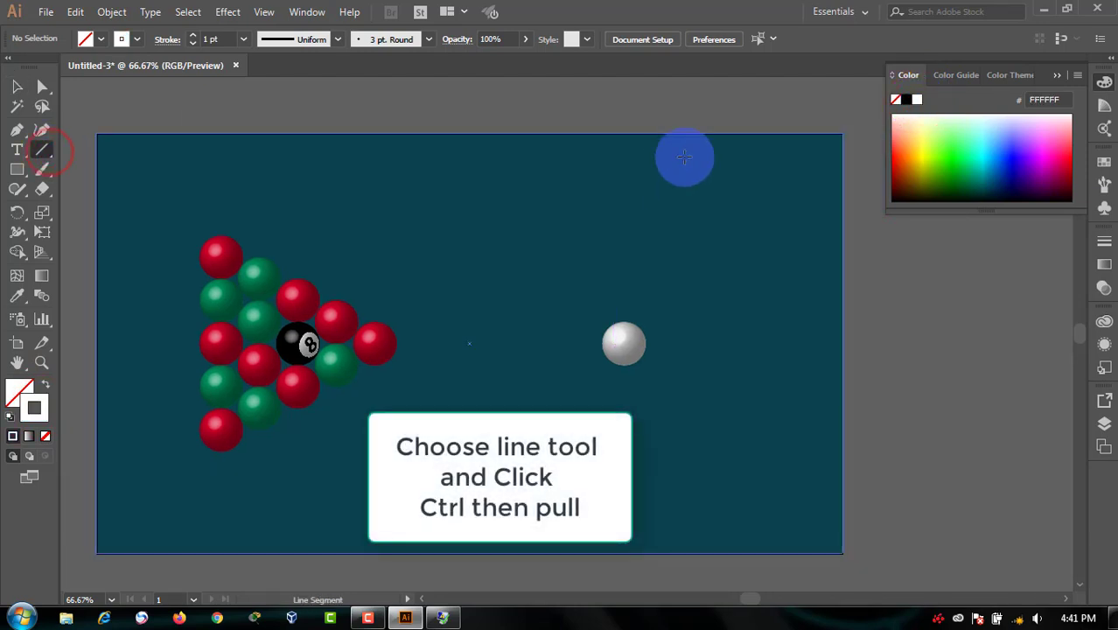
{"action": "mouse_move", "coordinate": [714, 133]}
{"action": "left_mouse_down"}
{"action": "mouse_move", "coordinate": [741, 520]}
{"action": "mouse_move", "coordinate": [716, 553]}
{"action": "left_mouse_up"}
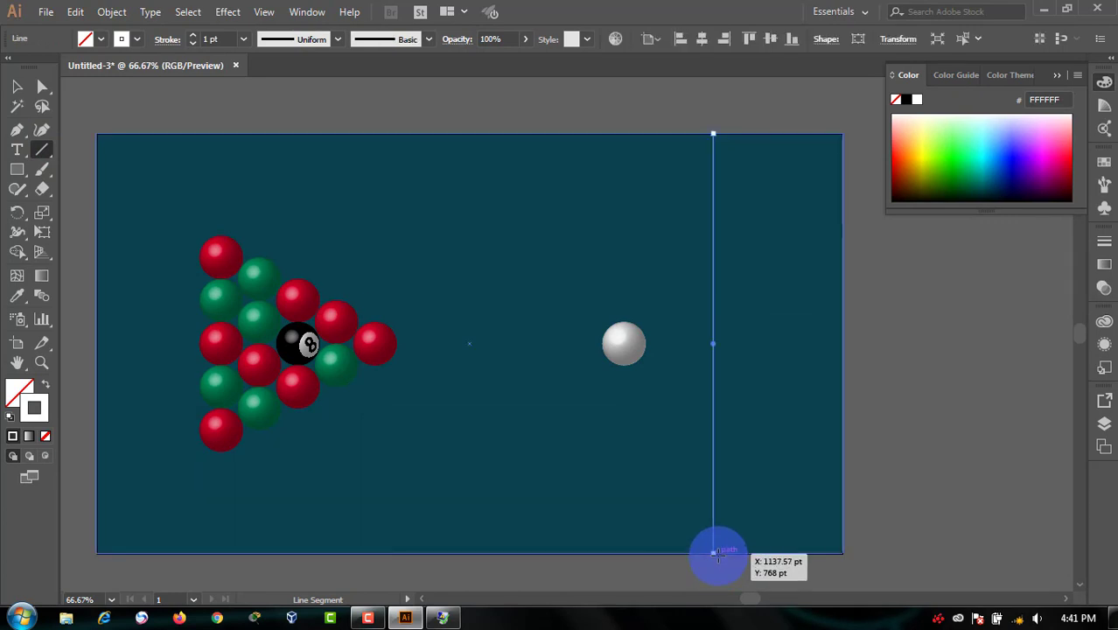
Set the vertical line's stroke weight to 4 pt and deselect it.
{"action": "left_click", "coordinate": [223, 36]}
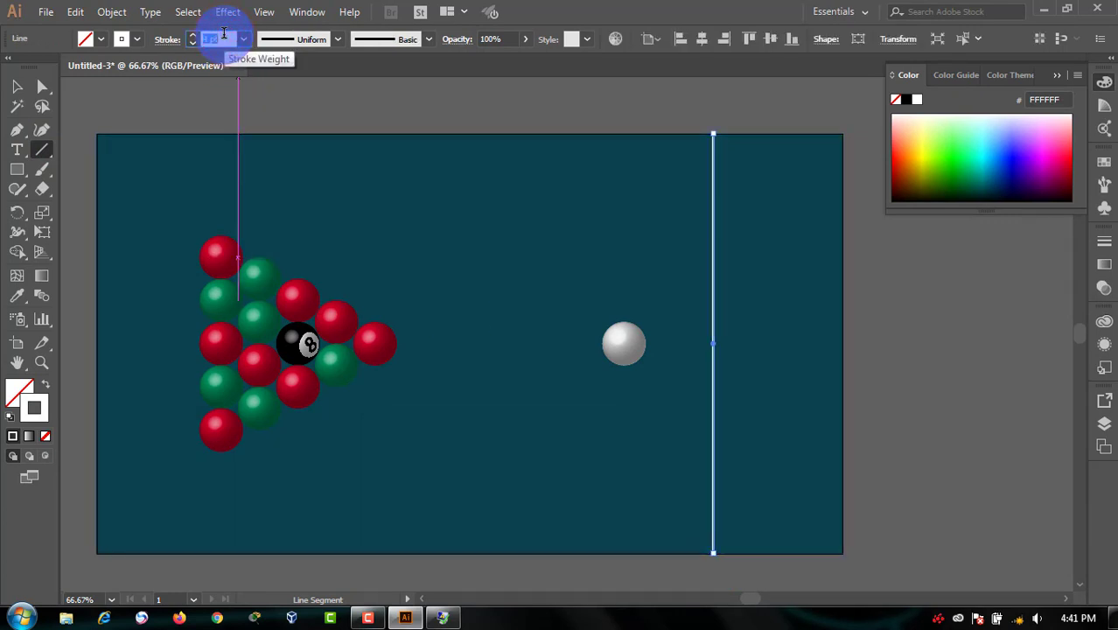
{"action": "type", "text": "4"}
{"action": "left_click", "coordinate": [16, 87]}
{"action": "left_click", "coordinate": [245, 88]}
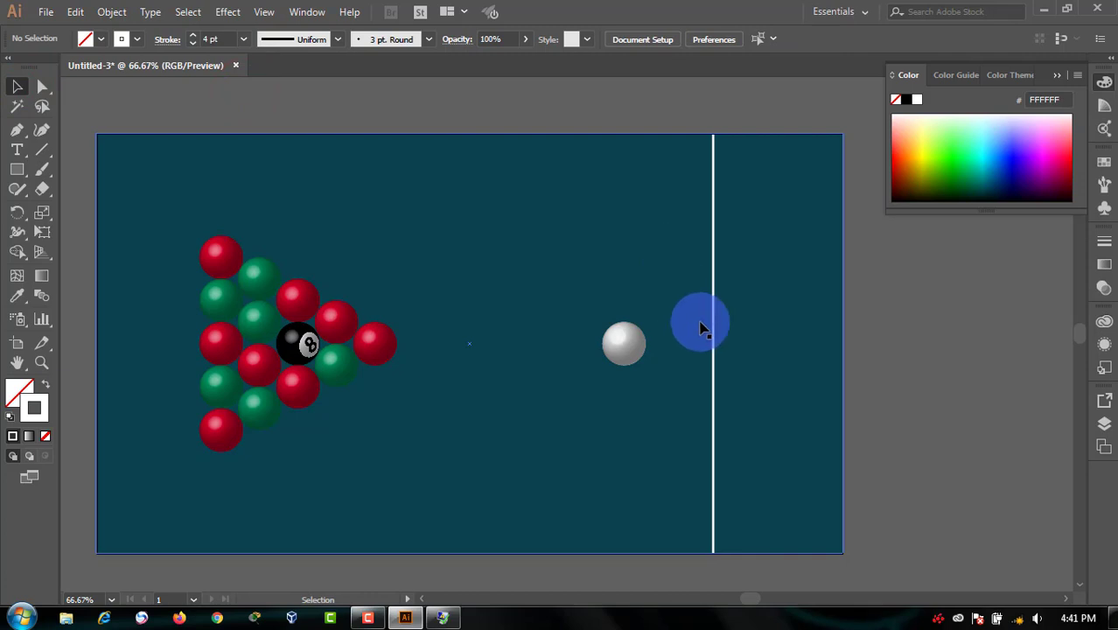
In outline view, draw a circle centred on the vertical line near the cue ball, and return to the coloured preview.
{"action": "key", "text": "ctrl+y"}
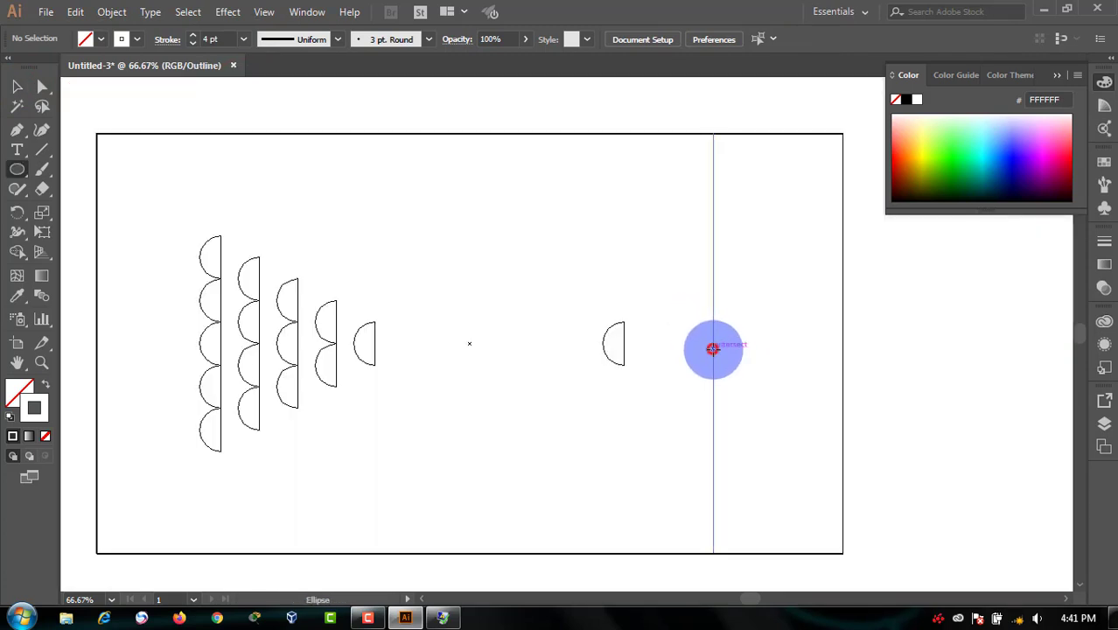
{"action": "left_click_drag", "start_coordinate": [714, 349], "coordinate": [775, 408]}
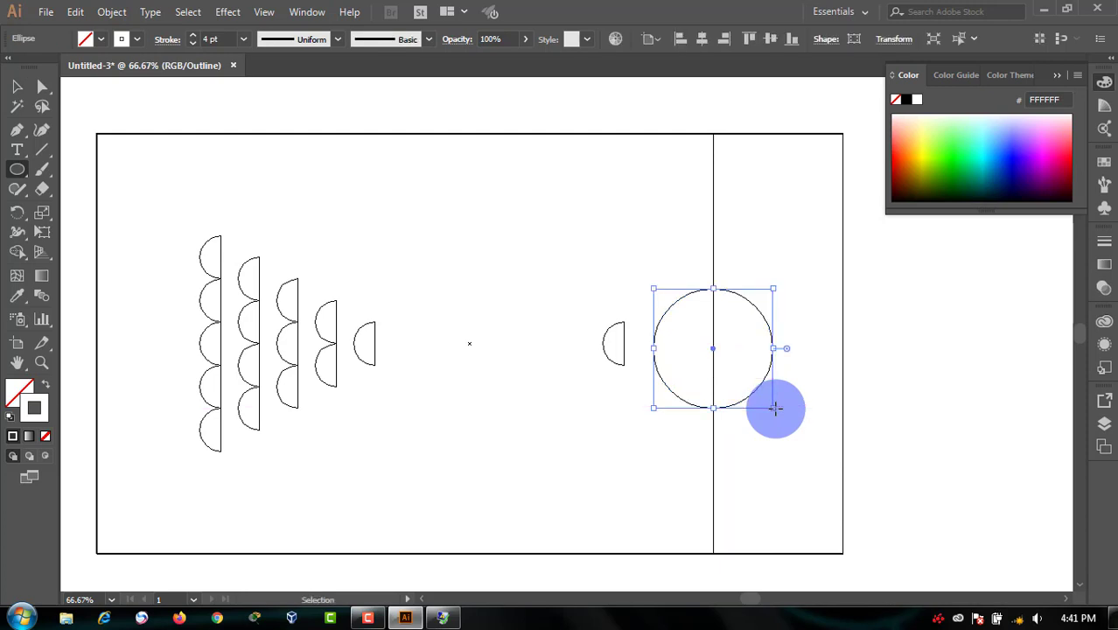
{"action": "key", "text": "ctrl+y"}
{"action": "left_click", "coordinate": [21, 91]}
{"action": "left_click", "coordinate": [952, 275]}
{"action": "left_click_drag", "start_coordinate": [814, 317], "coordinate": [718, 346]}
{"action": "key", "text": "ctrl+z"}
{"action": "left_click", "coordinate": [965, 298]}
Lock the floor rectangle so it cannot be selected together with the other artwork.
{"action": "left_click", "coordinate": [638, 246]}
{"action": "right_click", "coordinate": [638, 248]}
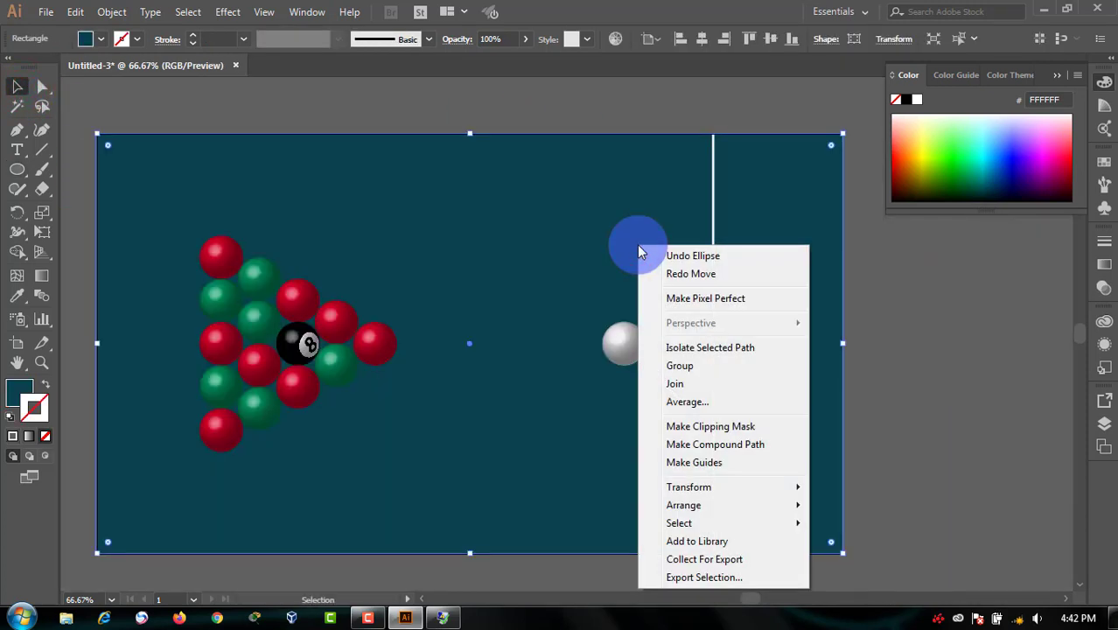
{"action": "mouse_move", "coordinate": [738, 528]}
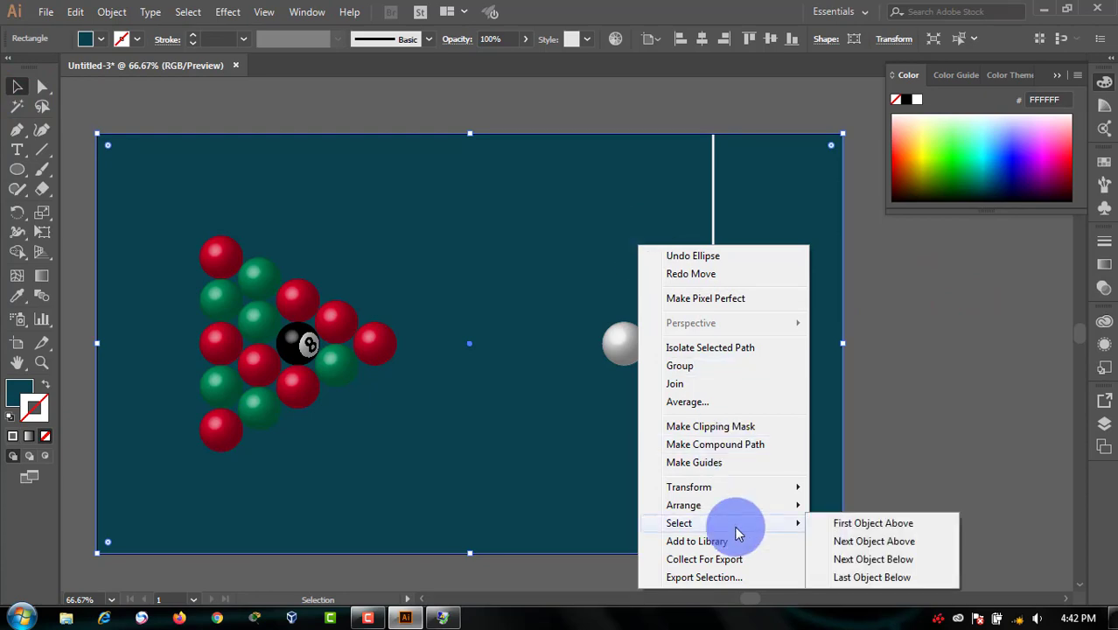
{"action": "left_click", "coordinate": [526, 306]}
{"action": "left_click", "coordinate": [485, 258]}
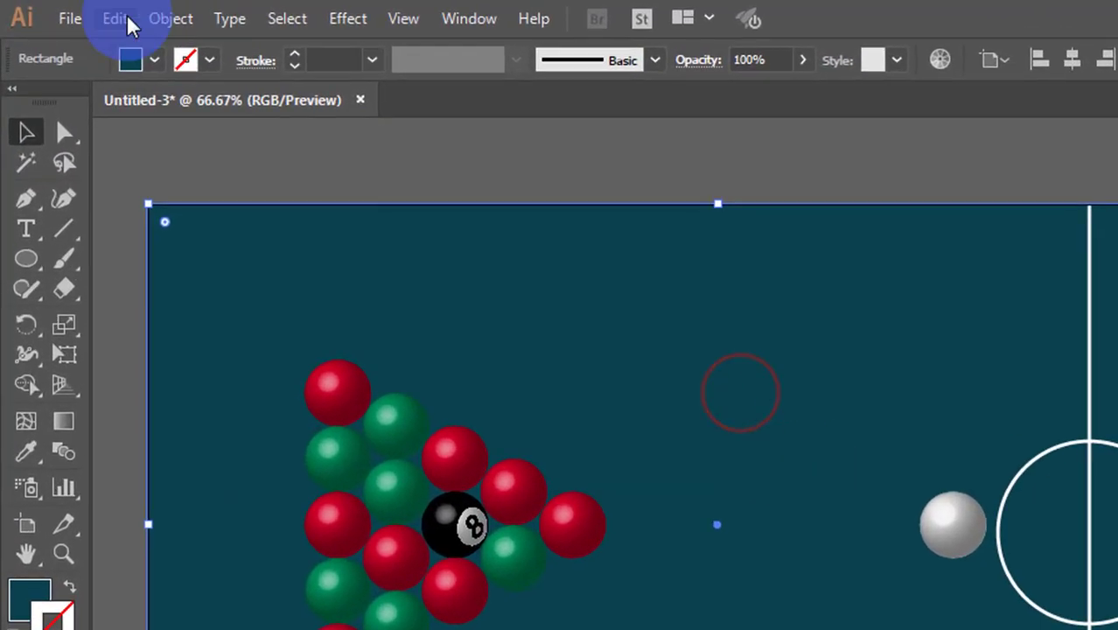
{"action": "left_click", "coordinate": [123, 18]}
{"action": "left_click", "coordinate": [171, 19]}
{"action": "left_click", "coordinate": [171, 21]}
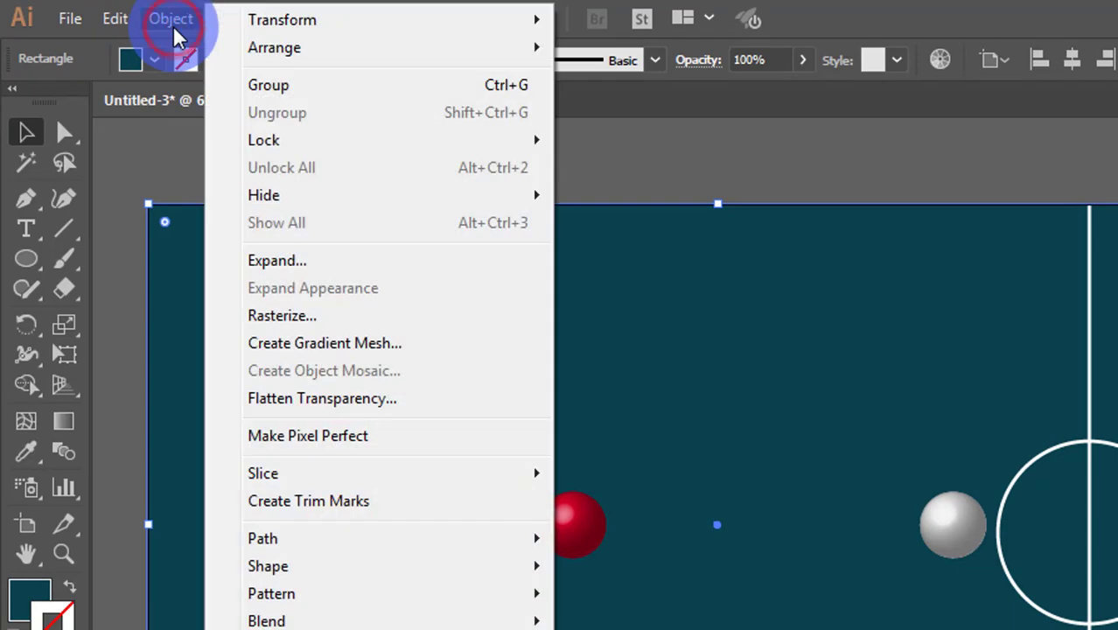
{"action": "mouse_move", "coordinate": [297, 146]}
{"action": "left_click", "coordinate": [630, 140]}
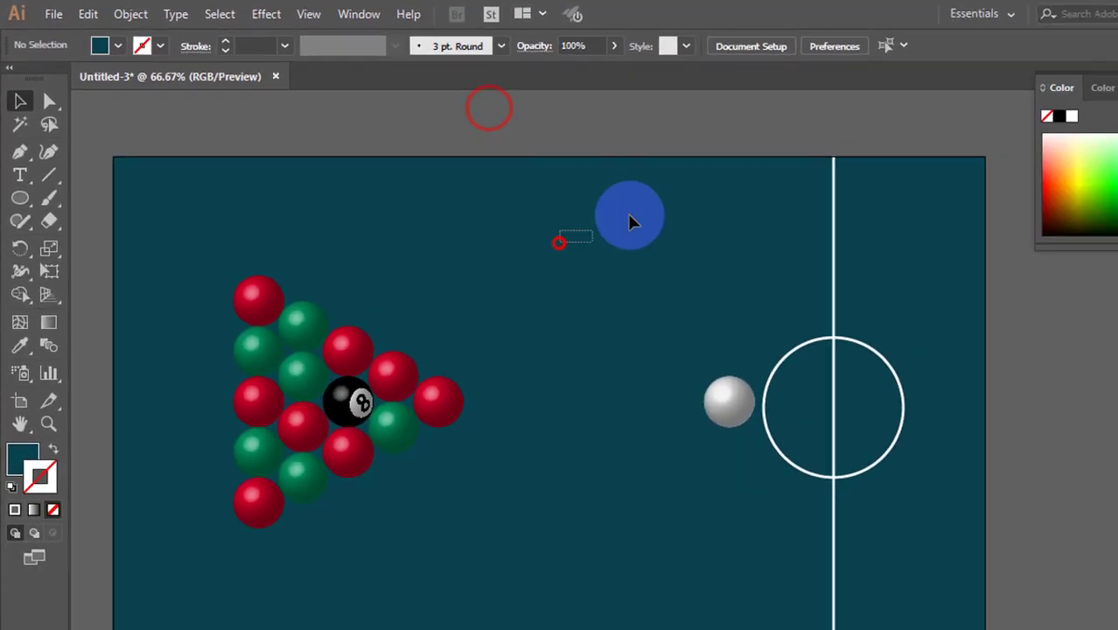
{"action": "left_click_drag", "start_coordinate": [630, 221], "coordinate": [659, 250]}
Vertically centre the circle on the white line, using the line as the key object.
{"action": "left_click_drag", "start_coordinate": [887, 303], "coordinate": [838, 407]}
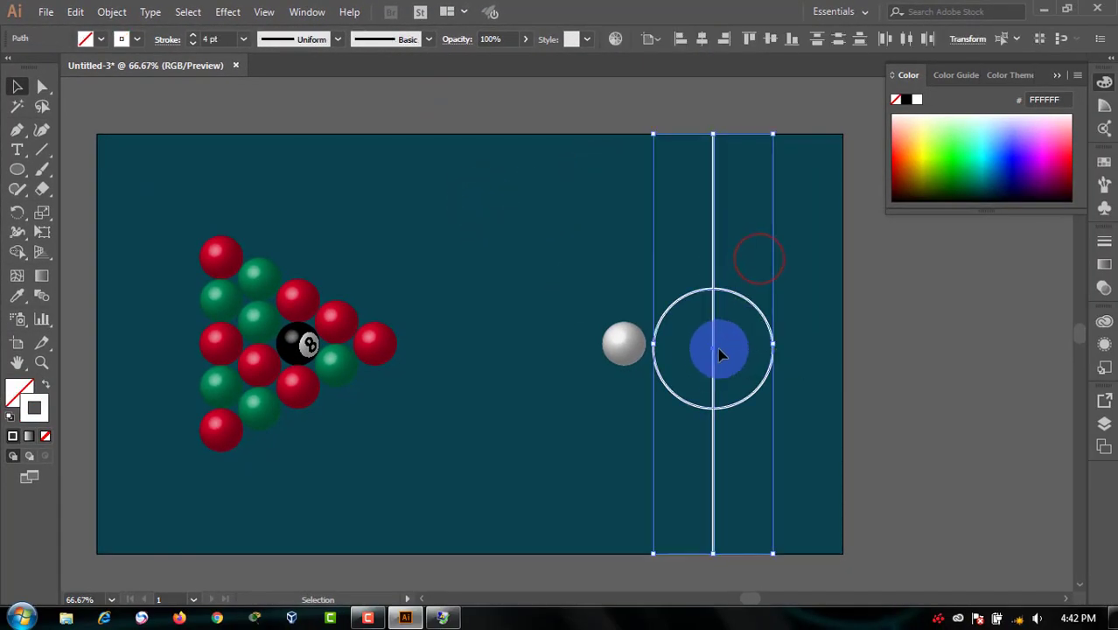
{"action": "left_click", "coordinate": [714, 278]}
{"action": "left_click", "coordinate": [771, 39]}
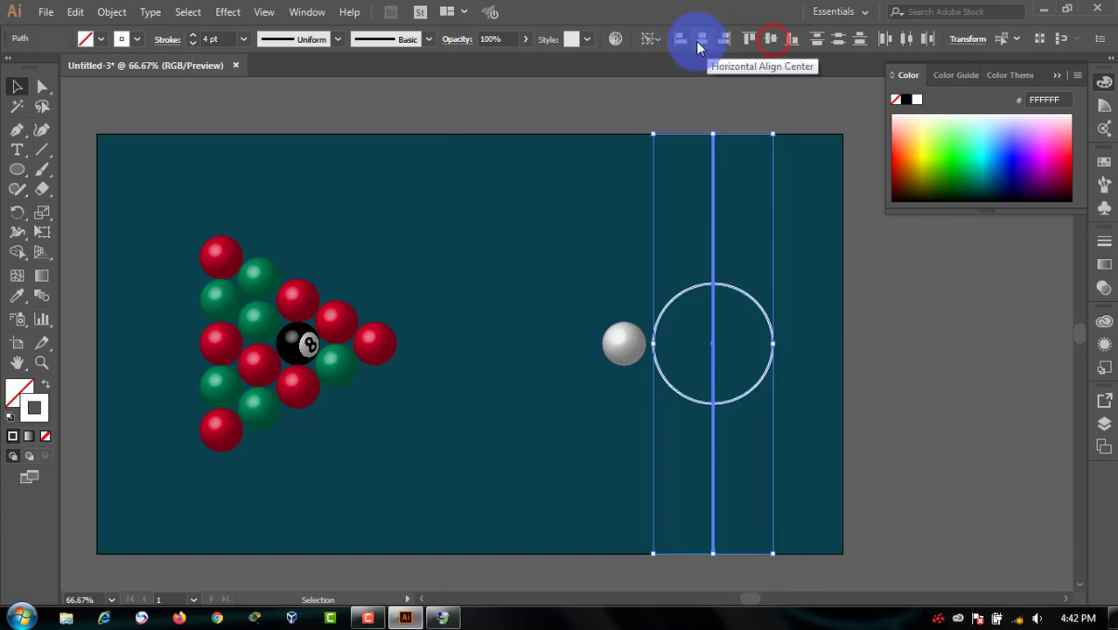
{"action": "left_click", "coordinate": [914, 306]}
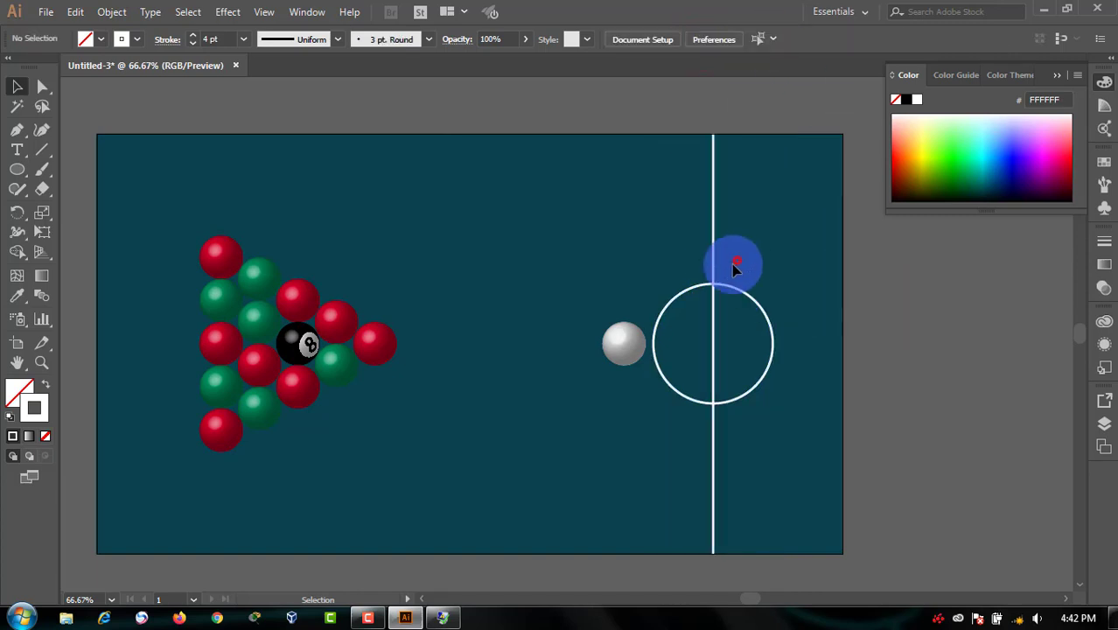
Expand the white line and circle so their strokes become filled shapes.
{"action": "left_click_drag", "start_coordinate": [737, 260], "coordinate": [612, 274]}
{"action": "left_click", "coordinate": [112, 12]}
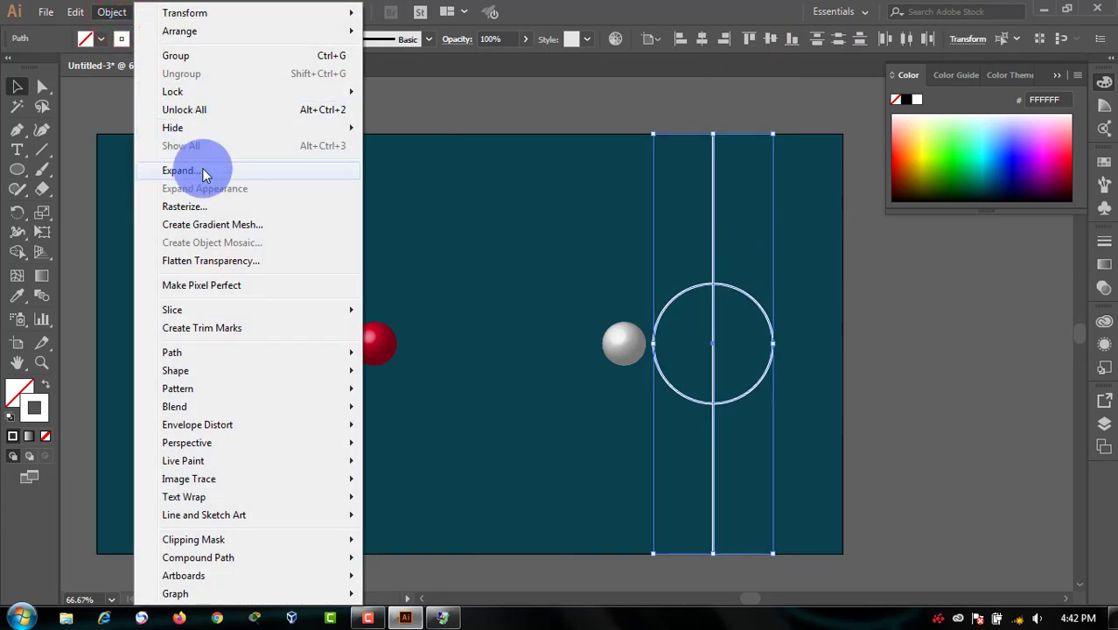
{"action": "left_click", "coordinate": [202, 170]}
{"action": "left_click", "coordinate": [531, 396]}
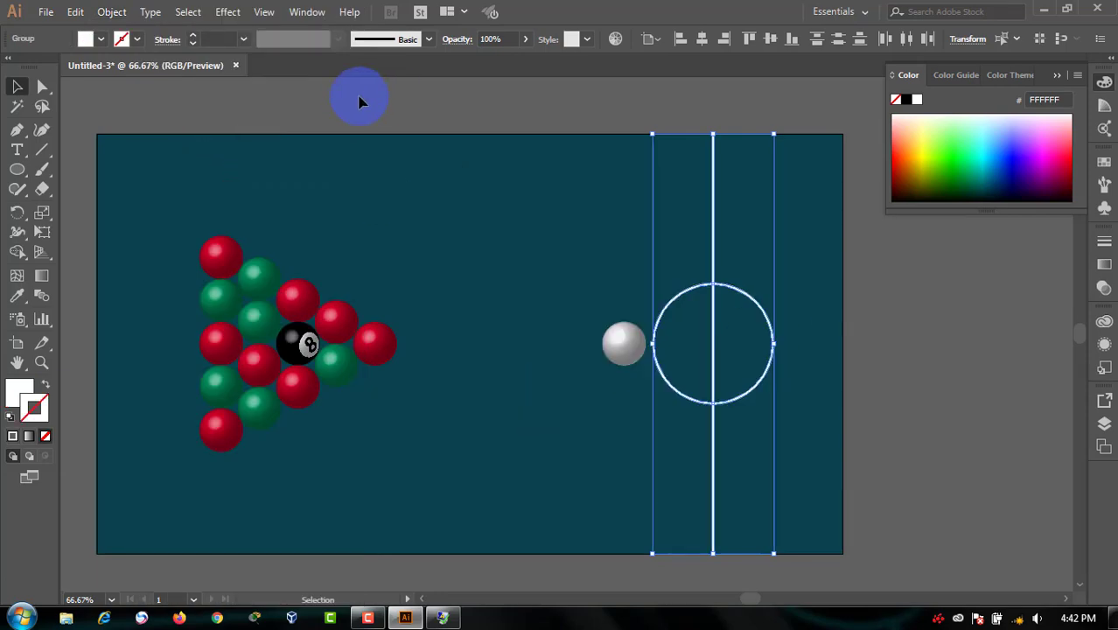
{"action": "left_click", "coordinate": [112, 12]}
{"action": "left_click", "coordinate": [192, 170]}
In outline view, merge the circle's left arc with the vertical line using the Shape Builder, and return to the preview.
{"action": "key", "text": "ctrl+y"}
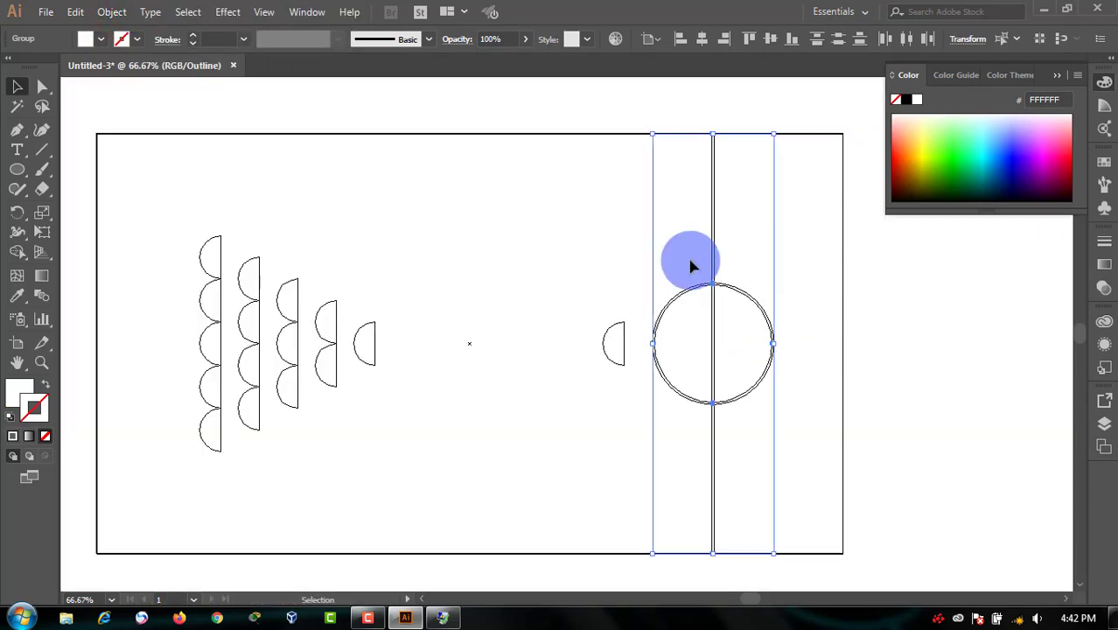
{"action": "left_click", "coordinate": [42, 362]}
{"action": "left_click_drag", "start_coordinate": [624, 246], "coordinate": [752, 430]}
{"action": "left_click", "coordinate": [16, 252]}
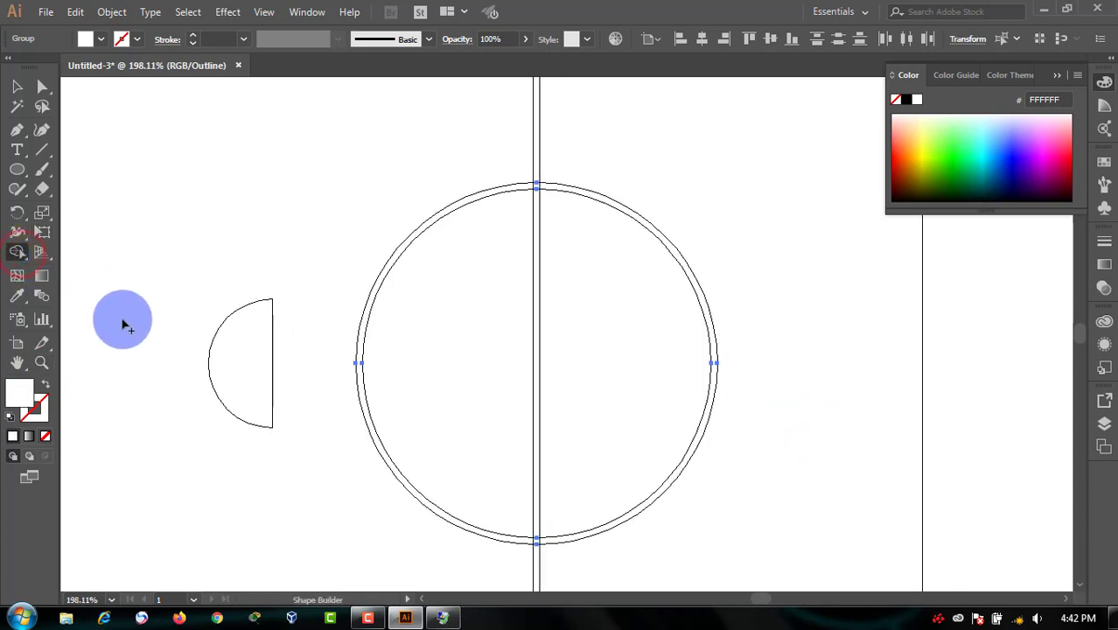
{"action": "mouse_move", "coordinate": [374, 285]}
{"action": "left_mouse_down"}
{"action": "mouse_move", "coordinate": [542, 188]}
{"action": "mouse_move", "coordinate": [538, 207]}
{"action": "left_mouse_up"}
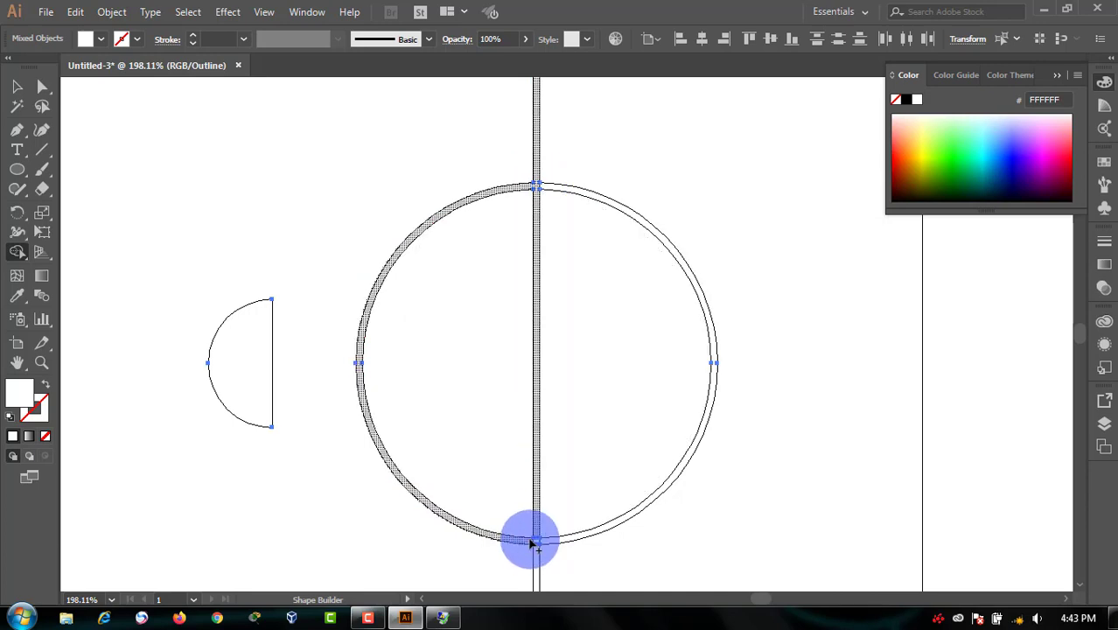
{"action": "left_click_drag", "start_coordinate": [531, 541], "coordinate": [538, 561]}
{"action": "key", "text": "ctrl+y"}
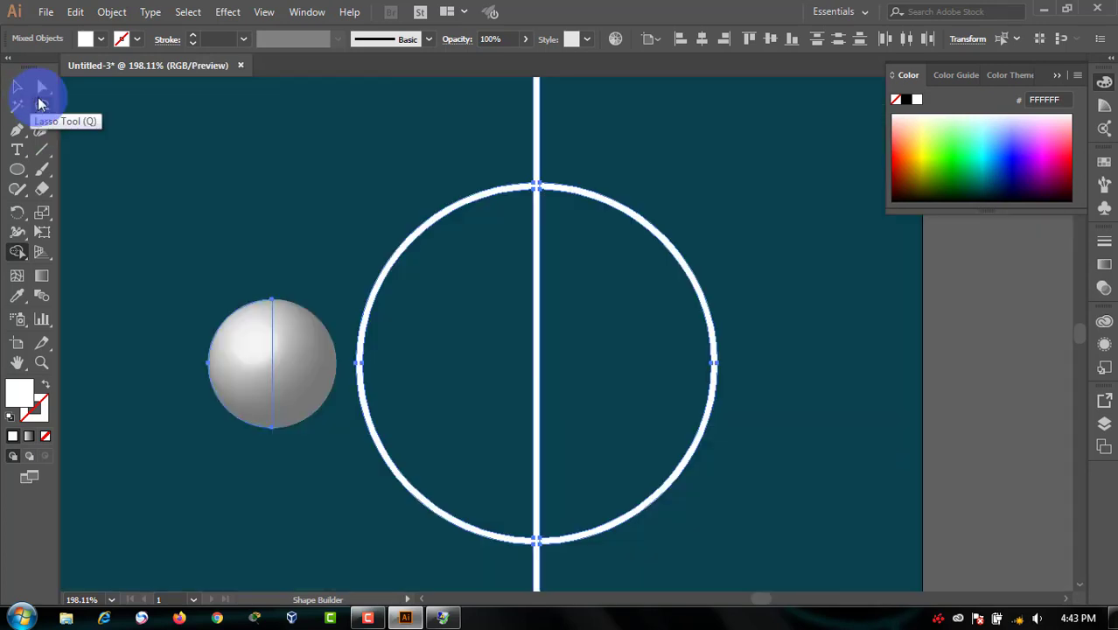
{"action": "key", "text": "i"}
{"action": "left_click", "coordinate": [650, 151]}
{"action": "key", "text": "ctrl+y"}
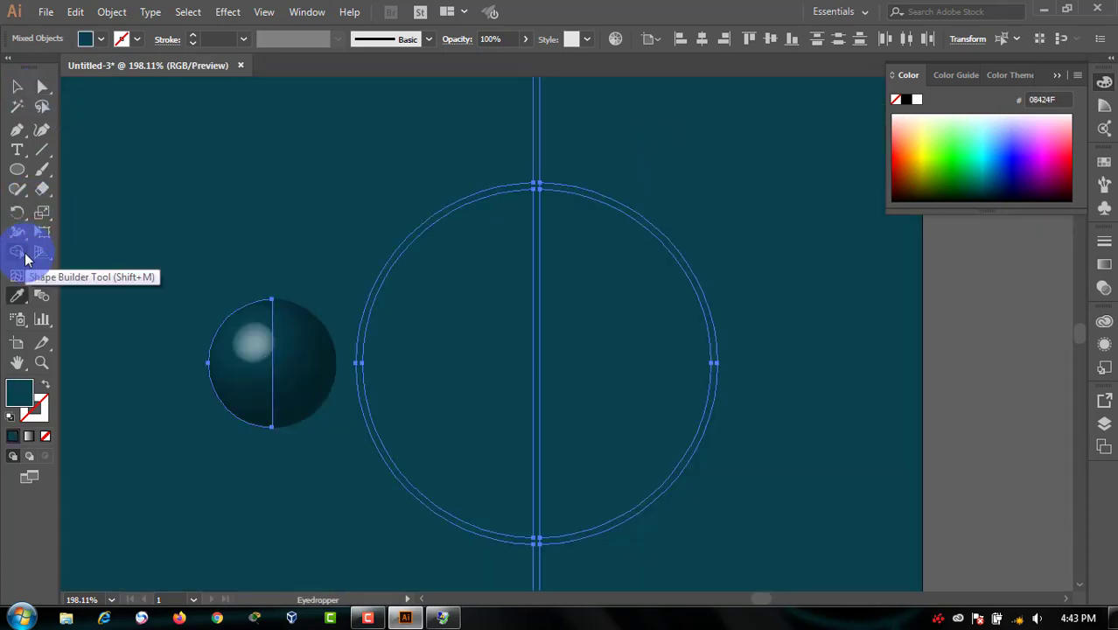
{"action": "key", "text": "ctrl+y"}
Delete the right half of the circle and switch the artwork to outline view.
{"action": "key", "text": "v"}
{"action": "left_click", "coordinate": [987, 301]}
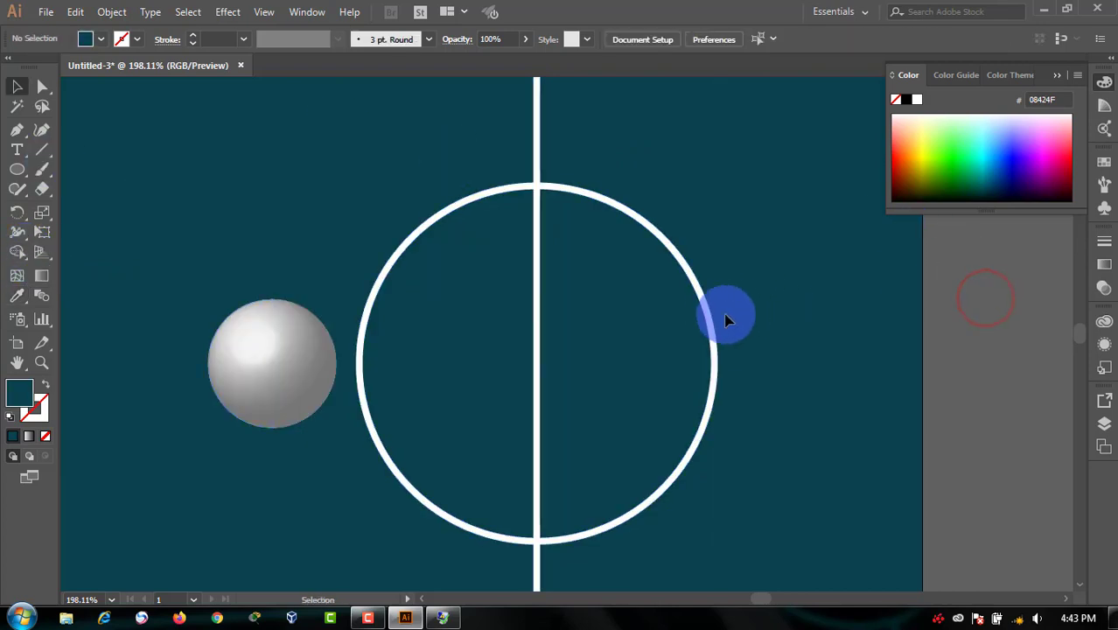
{"action": "left_click", "coordinate": [711, 329]}
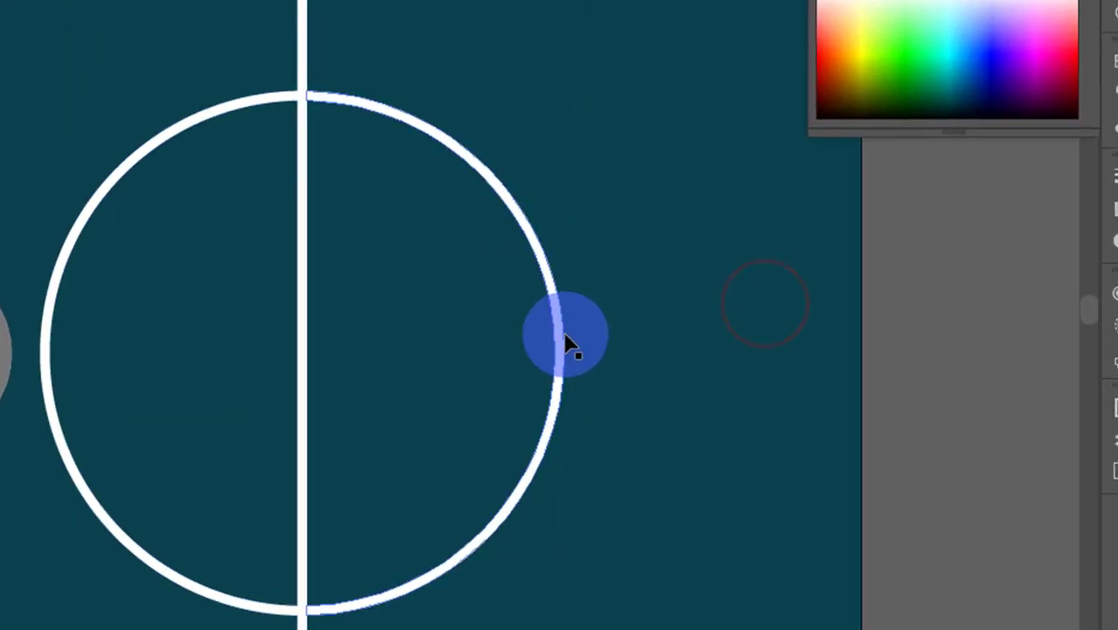
{"action": "right_click", "coordinate": [715, 359]}
{"action": "left_click", "coordinate": [628, 515]}
{"action": "left_click", "coordinate": [961, 337]}
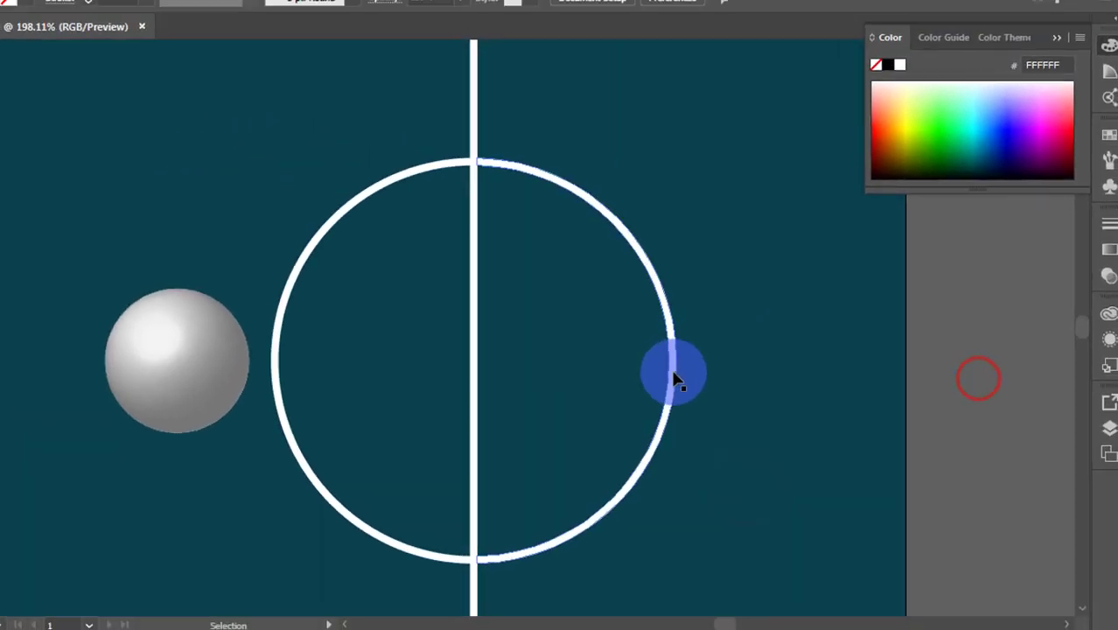
{"action": "left_click", "coordinate": [556, 363]}
{"action": "key", "text": "Delete"}
{"action": "scroll", "coordinate": [709, 338], "scroll_direction": "left", "scroll_amount": 1}
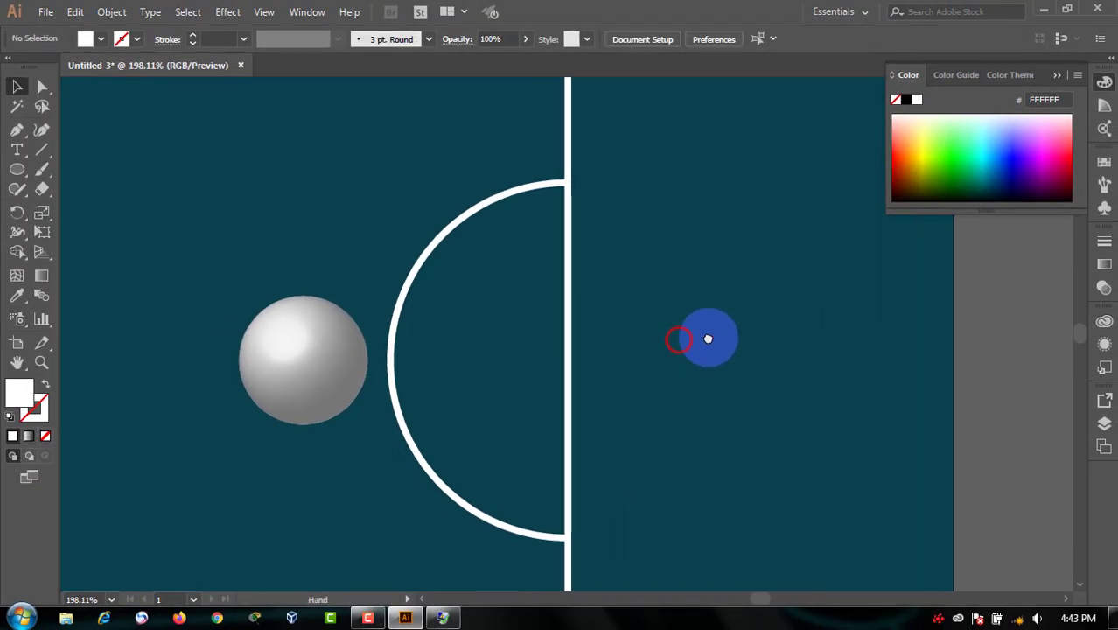
{"action": "key", "text": "ctrl+y"}
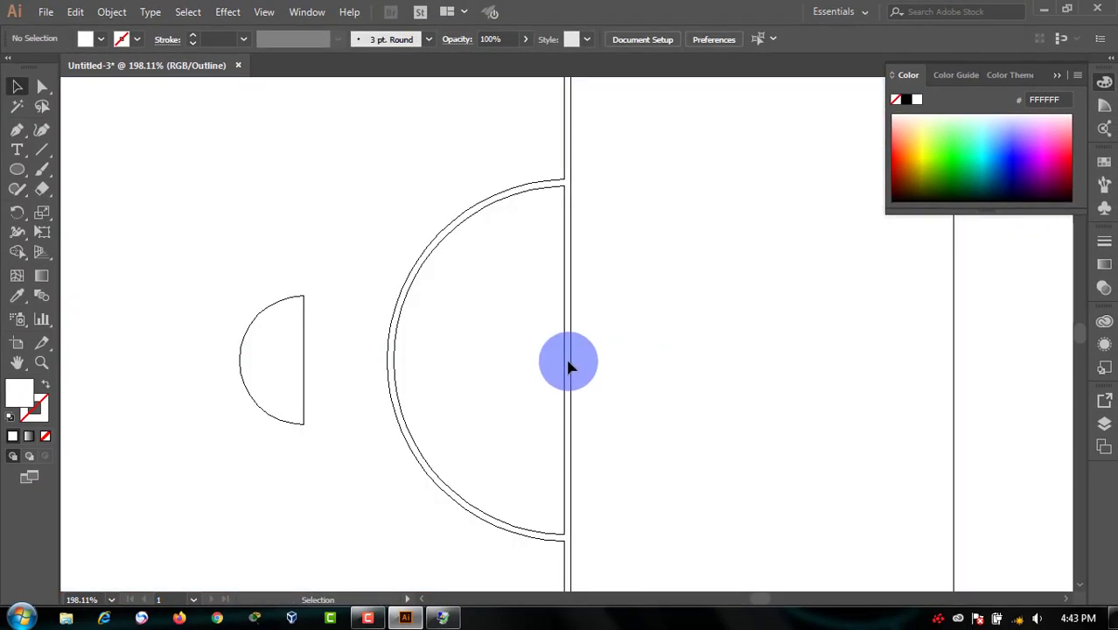
Draw a small white circle on the vertical line at the arc's centre and align it vertically.
{"action": "left_click_drag", "start_coordinate": [569, 362], "coordinate": [578, 371]}
{"action": "key", "text": "ctrl+y"}
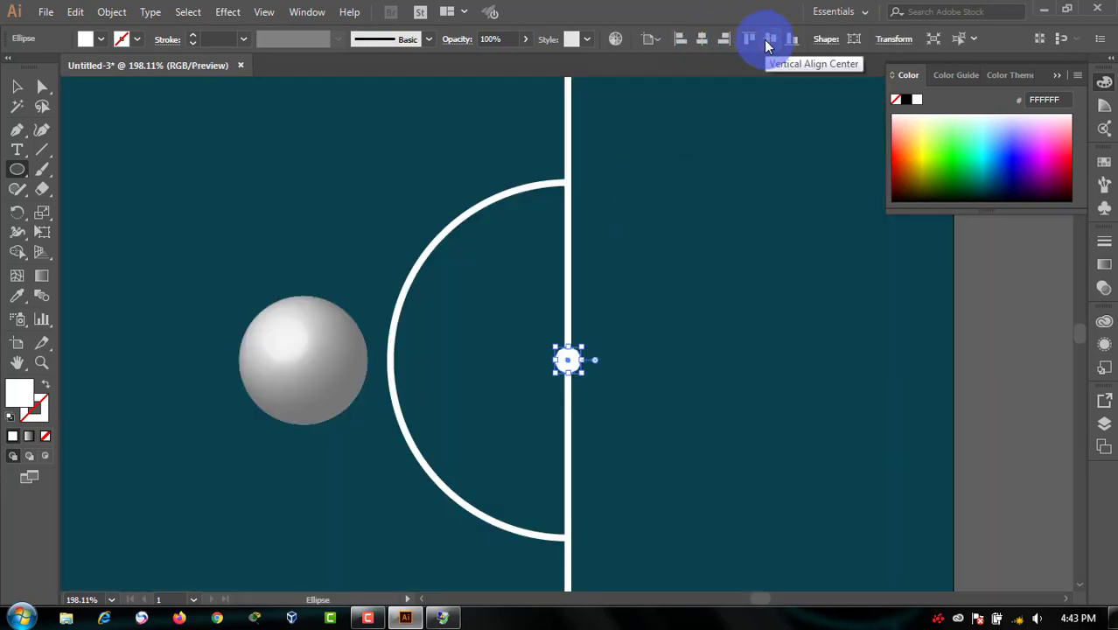
{"action": "key", "text": "v"}
{"action": "left_click", "coordinate": [718, 280]}
In outline view, merge the small circle with the vertical line using the Shape Builder, and return to the preview.
{"action": "key", "text": "ctrl+y"}
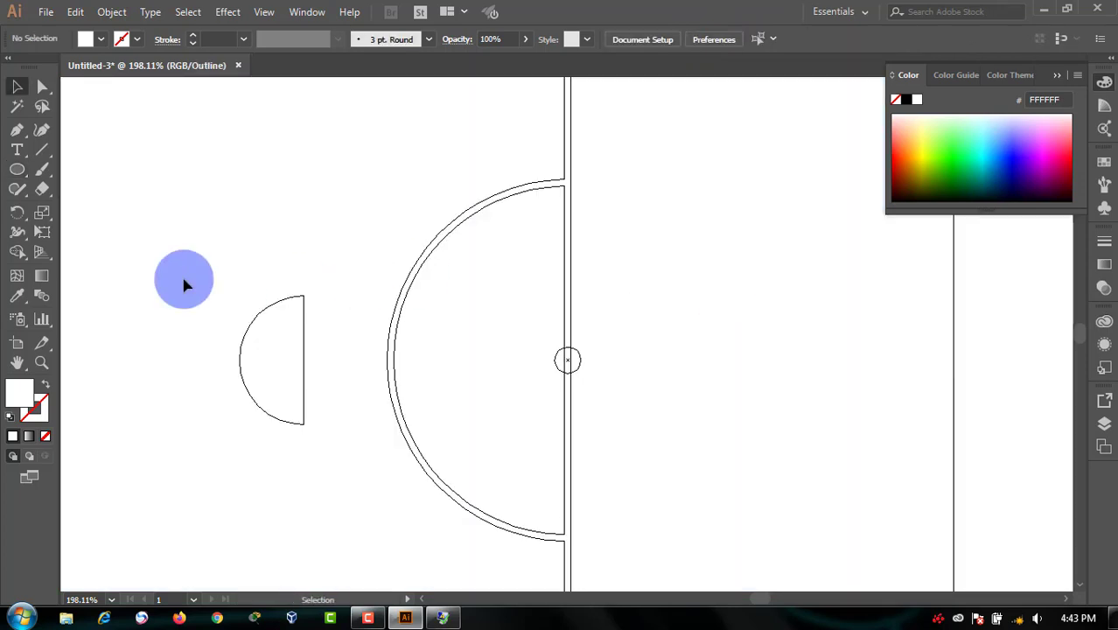
{"action": "key", "text": "ctrl+a"}
{"action": "left_click", "coordinate": [17, 252]}
{"action": "left_click", "coordinate": [568, 360]}
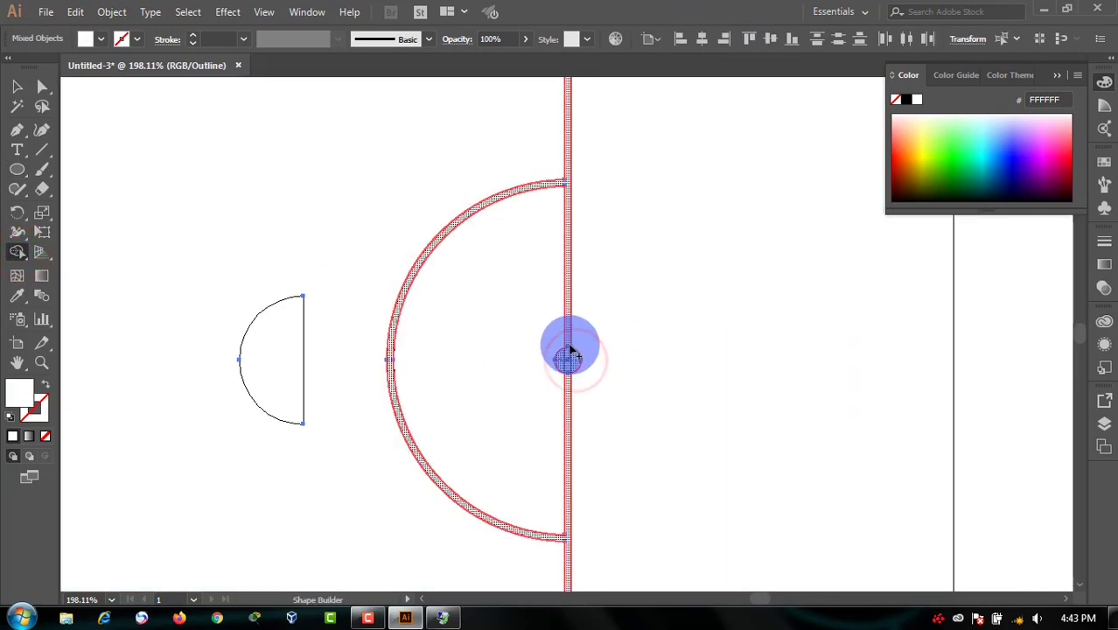
{"action": "left_click", "coordinate": [18, 87]}
{"action": "left_click", "coordinate": [769, 286]}
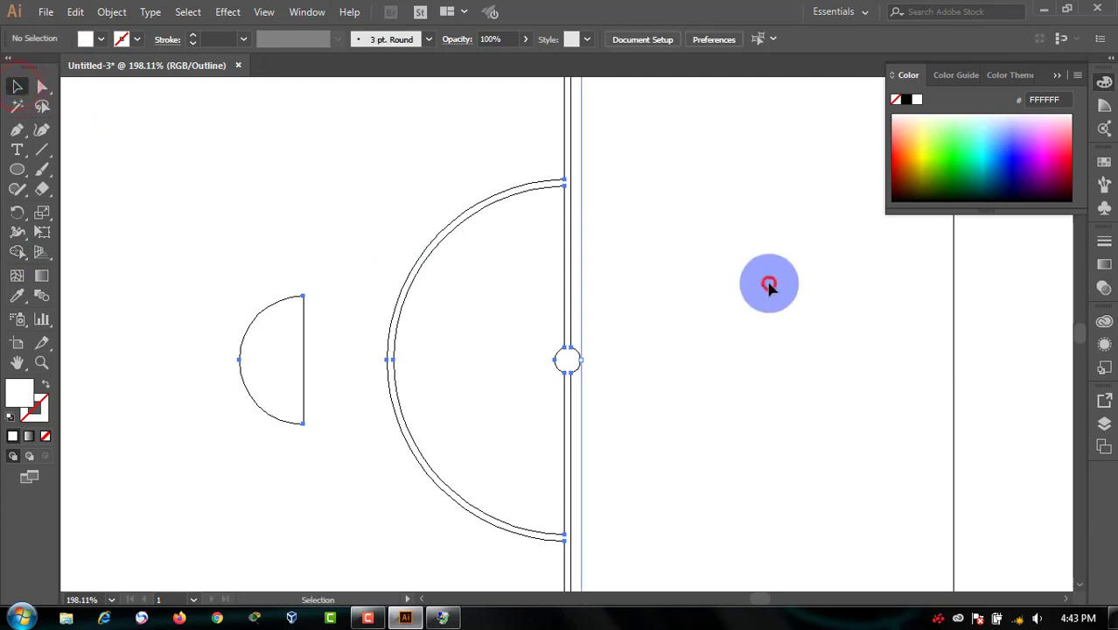
{"action": "key", "text": "ctrl+y"}
Select the grouped rack of billiard balls and display its appearance attributes.
{"action": "key", "text": "ctrl+minus"}
{"action": "key", "text": "ctrl+minus"}
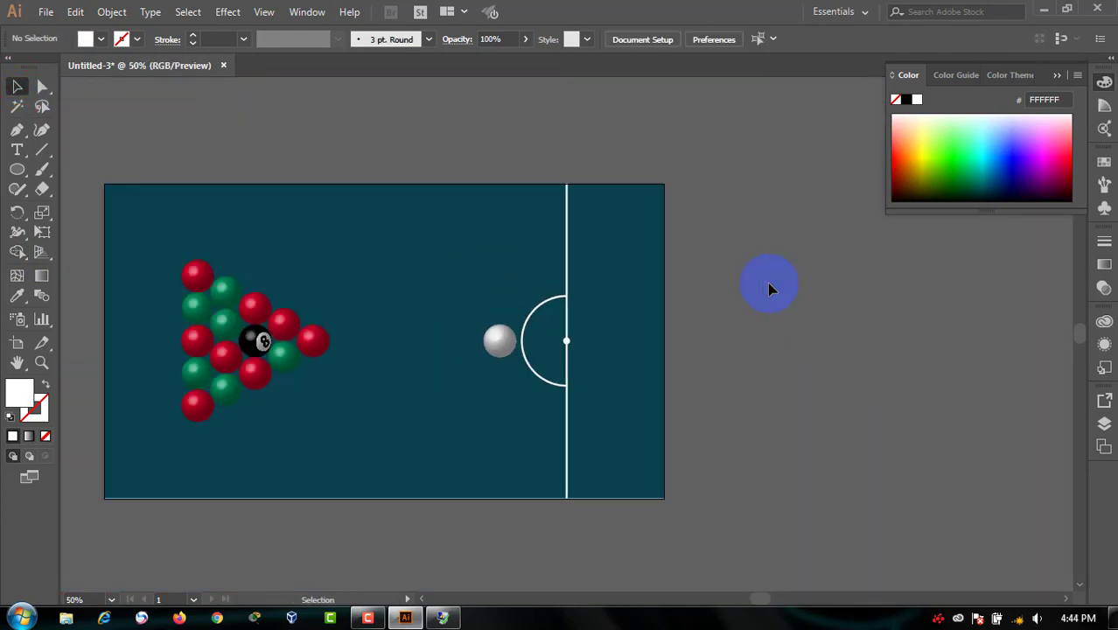
{"action": "left_click_drag", "start_coordinate": [582, 306], "coordinate": [718, 305]}
{"action": "key", "text": "ctrl+0"}
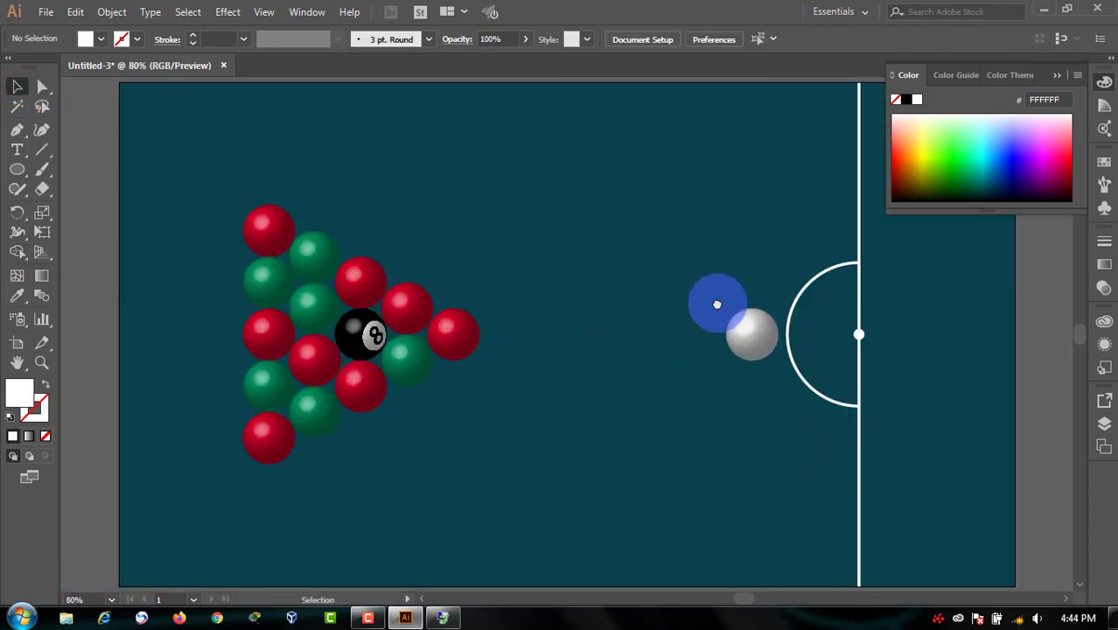
{"action": "left_click", "coordinate": [1058, 76]}
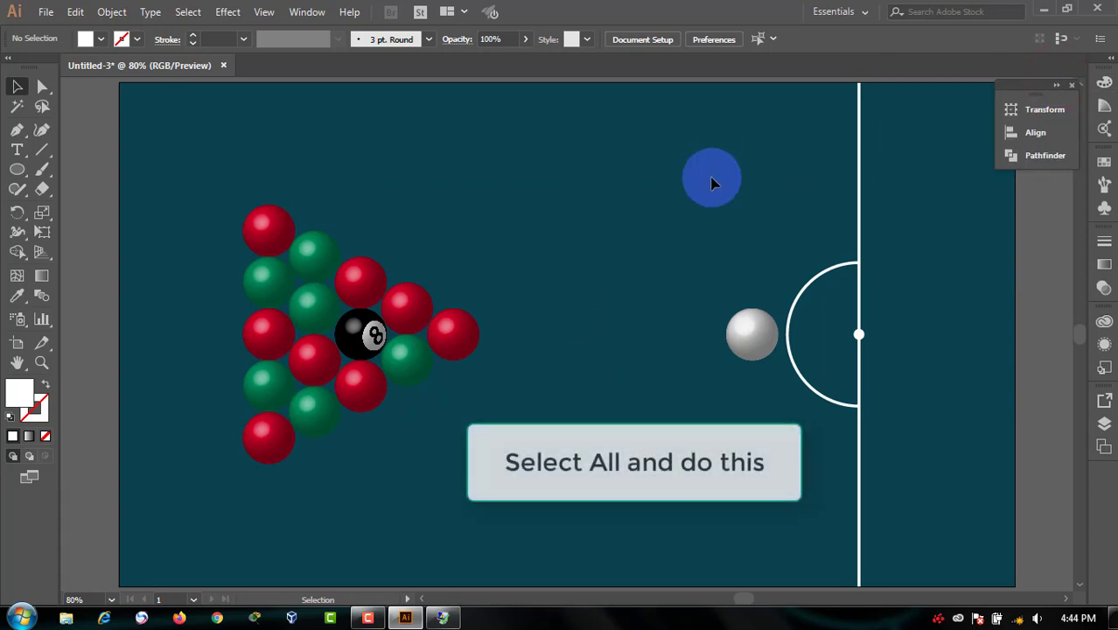
{"action": "left_click_drag", "start_coordinate": [478, 159], "coordinate": [267, 441]}
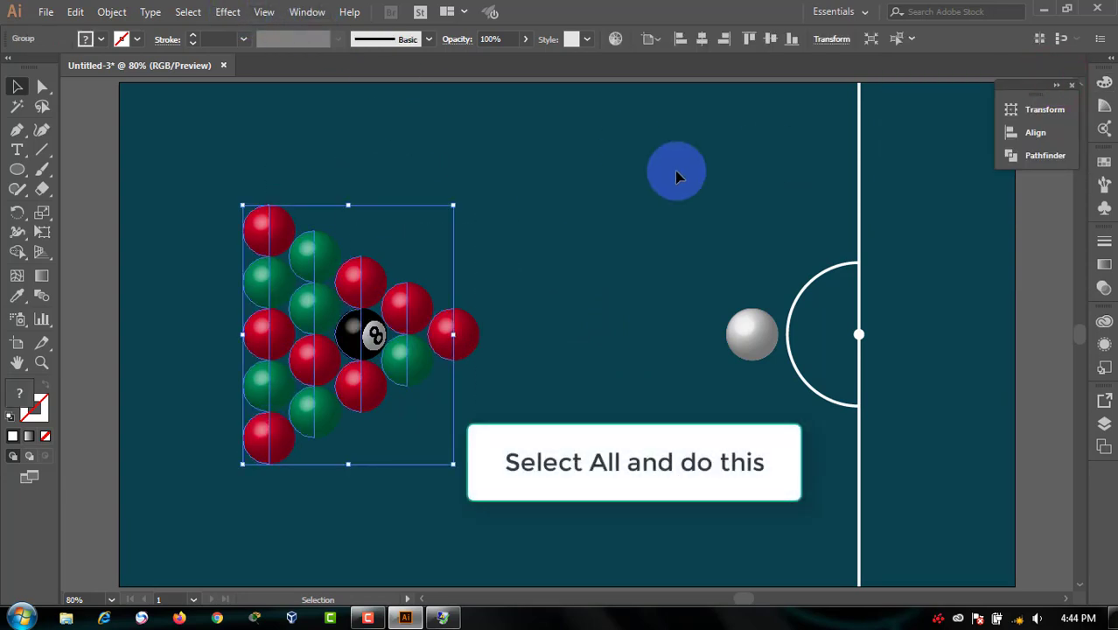
{"action": "left_click", "coordinate": [1105, 345]}
{"action": "left_click", "coordinate": [1105, 346]}
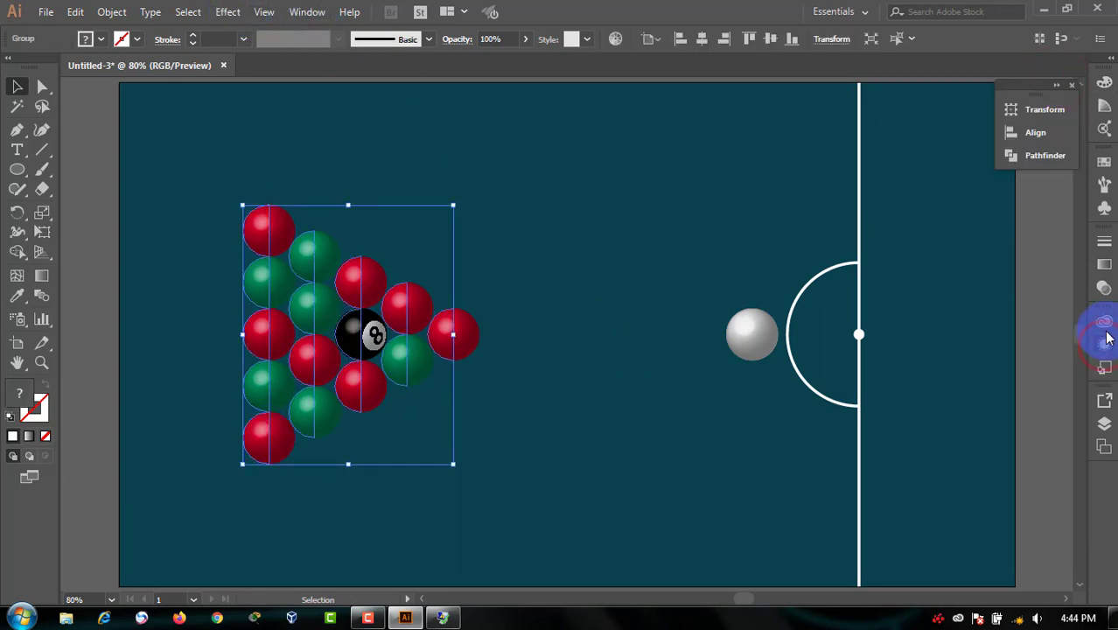
{"action": "left_click", "coordinate": [1105, 346]}
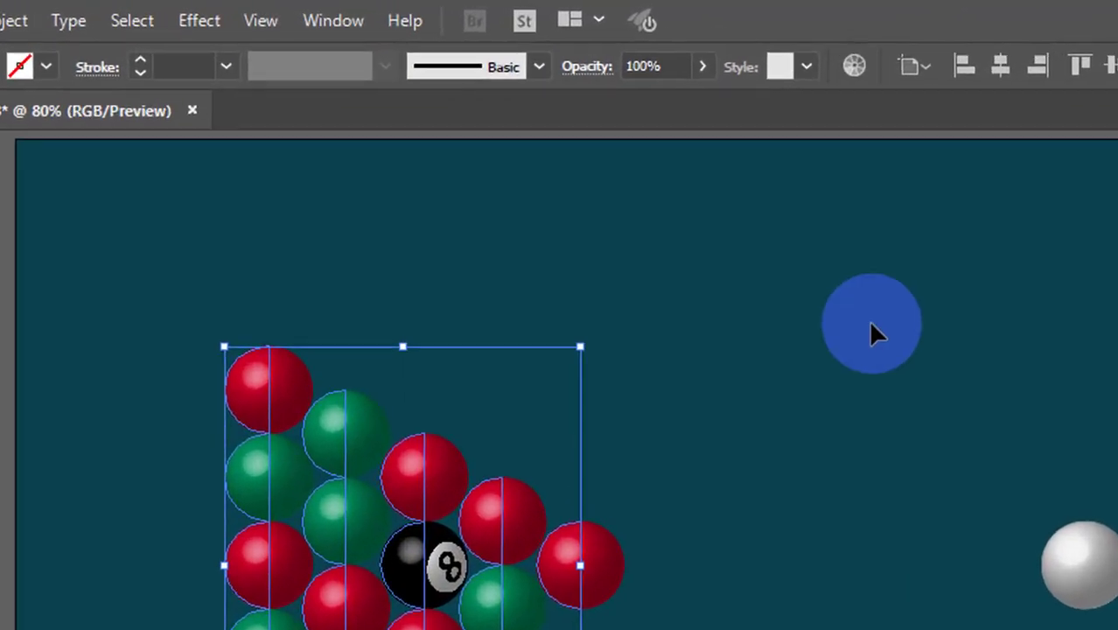
Apply a 3D Revolve effect with 100 blend steps to the rack group.
{"action": "left_click", "coordinate": [227, 14]}
{"action": "mouse_move", "coordinate": [277, 189]}
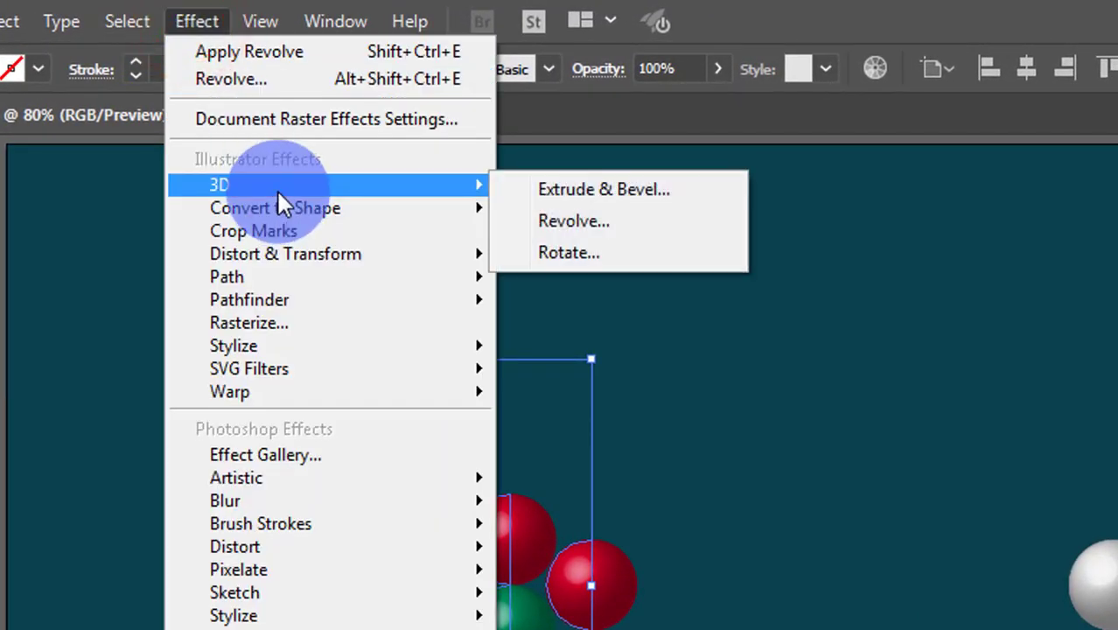
{"action": "left_click", "coordinate": [576, 222]}
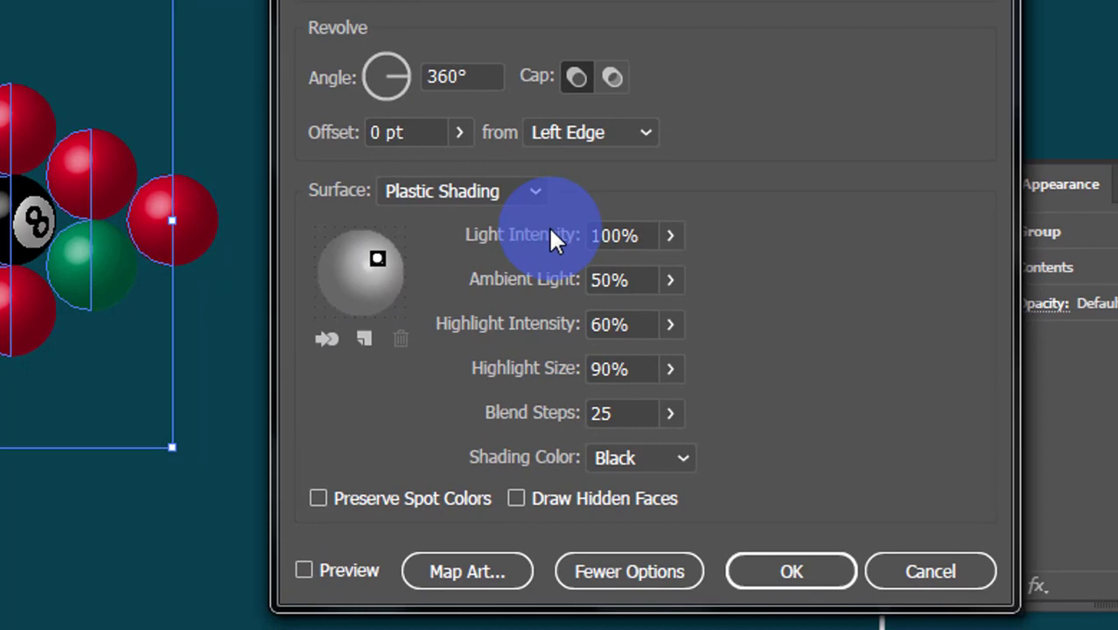
{"action": "left_click", "coordinate": [847, 595]}
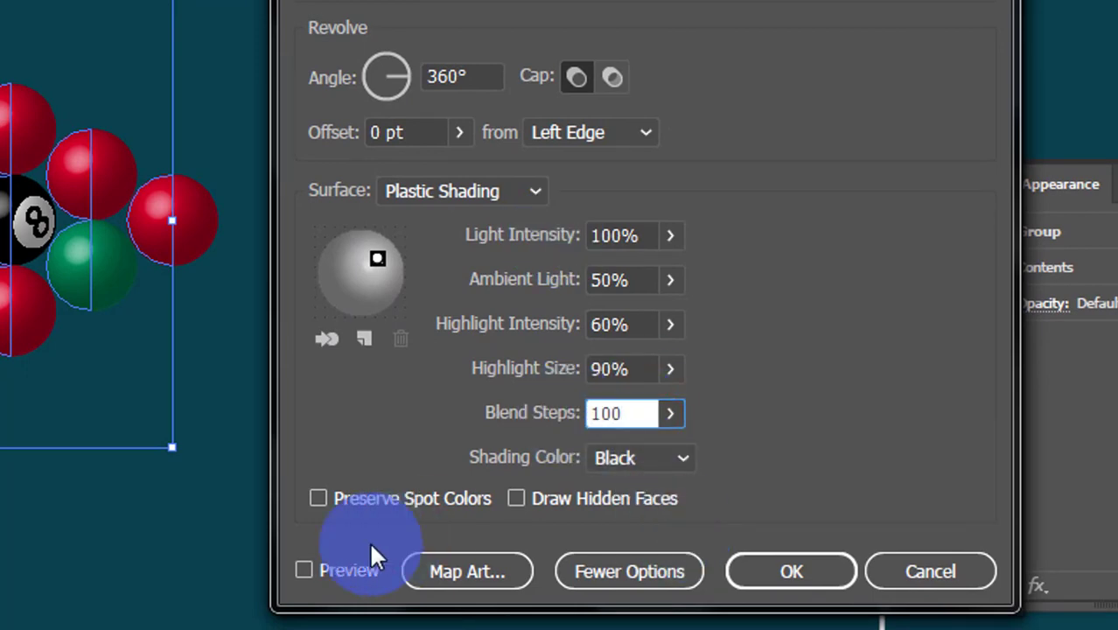
{"action": "left_click", "coordinate": [791, 571]}
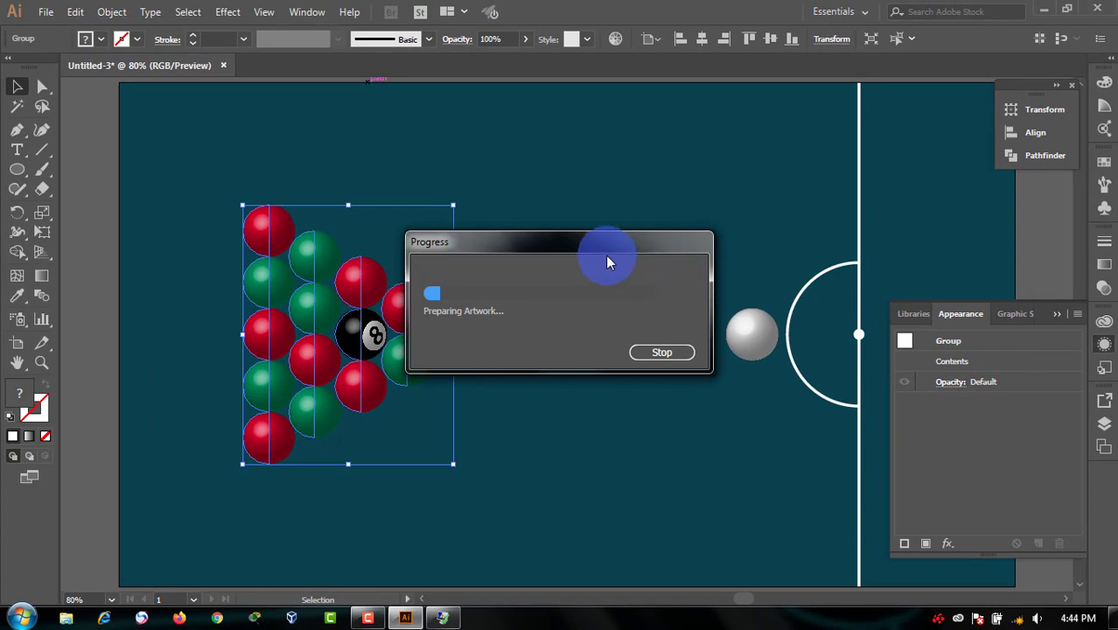
{"action": "left_click_drag", "start_coordinate": [608, 257], "coordinate": [687, 137]}
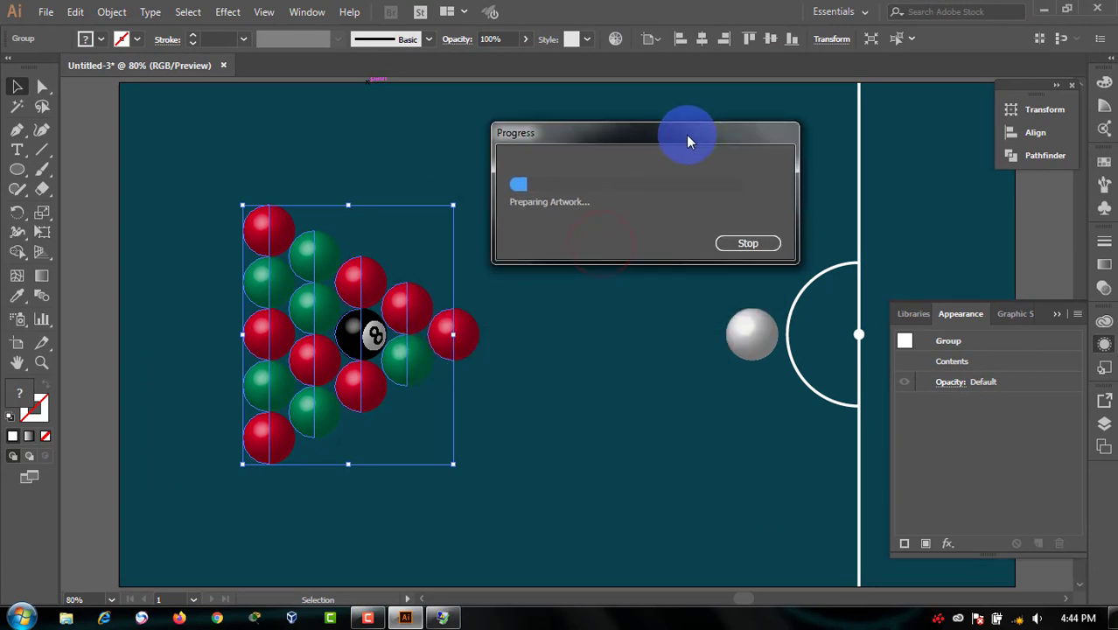